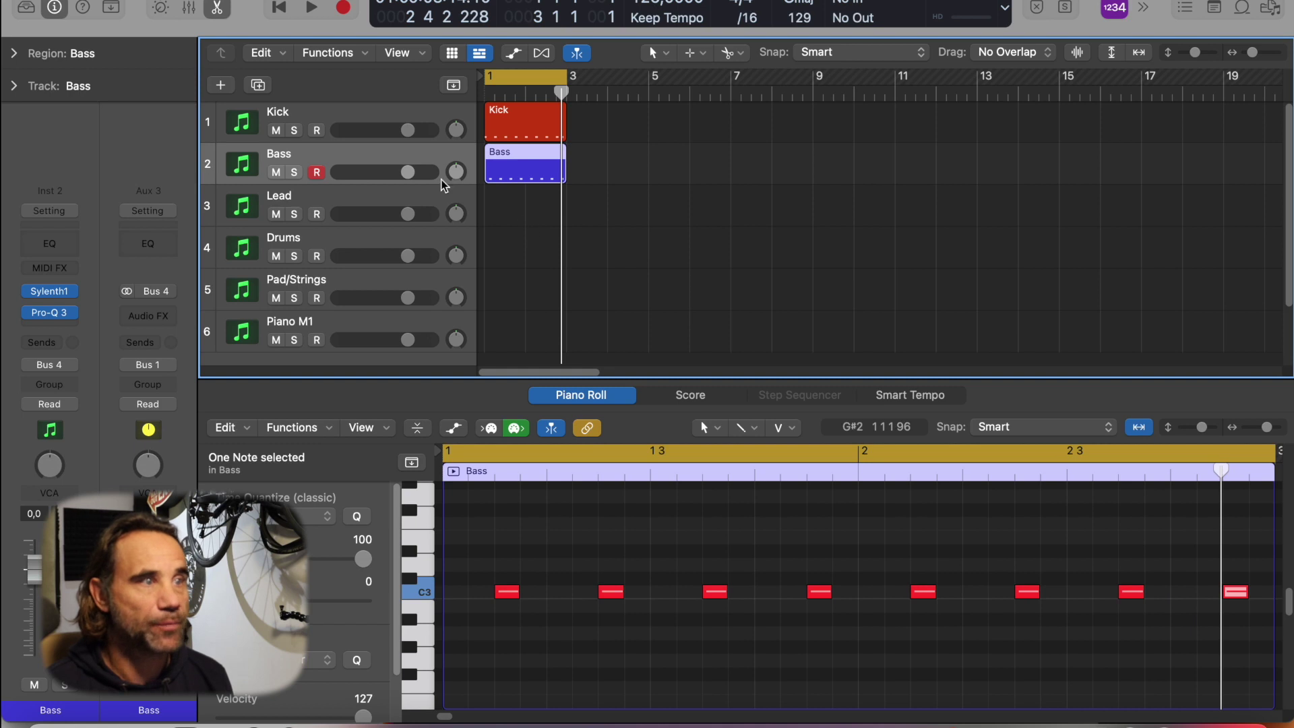
- Audition the Kick track soloed and together with the Bass track, and clear both solos
left_click(294, 130)
key("space")
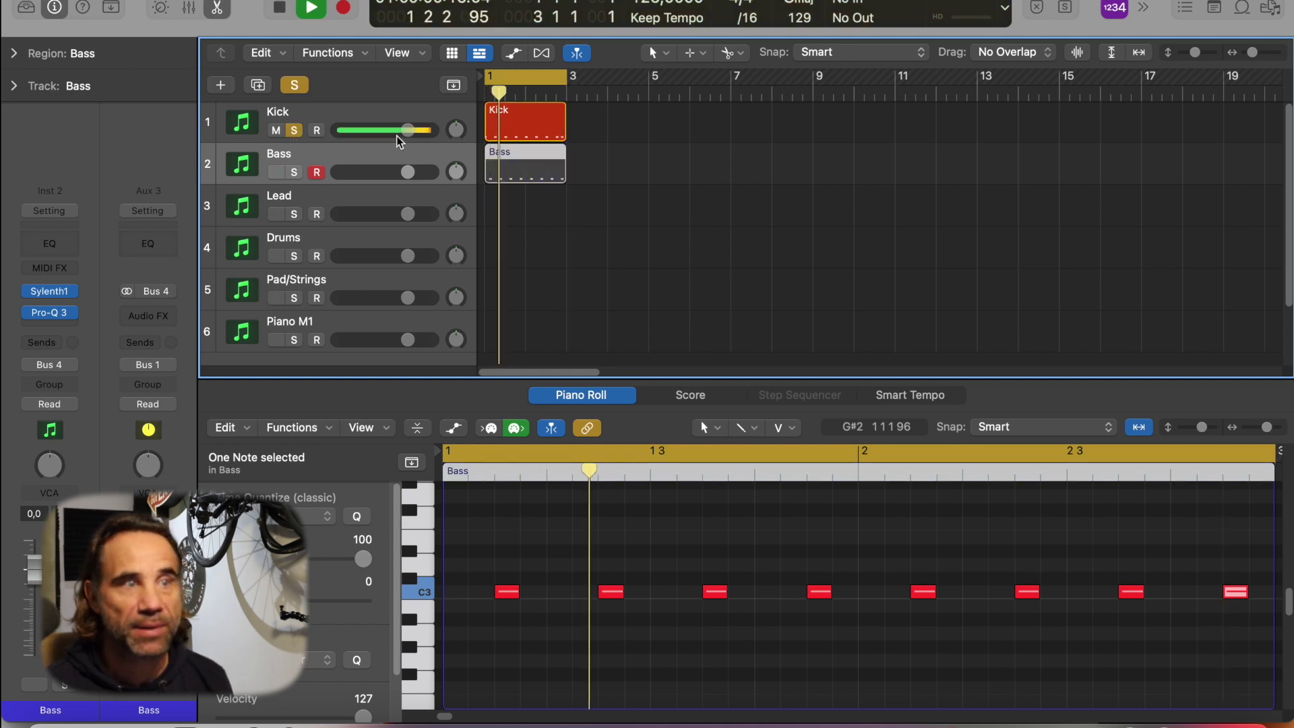
left_click(294, 173)
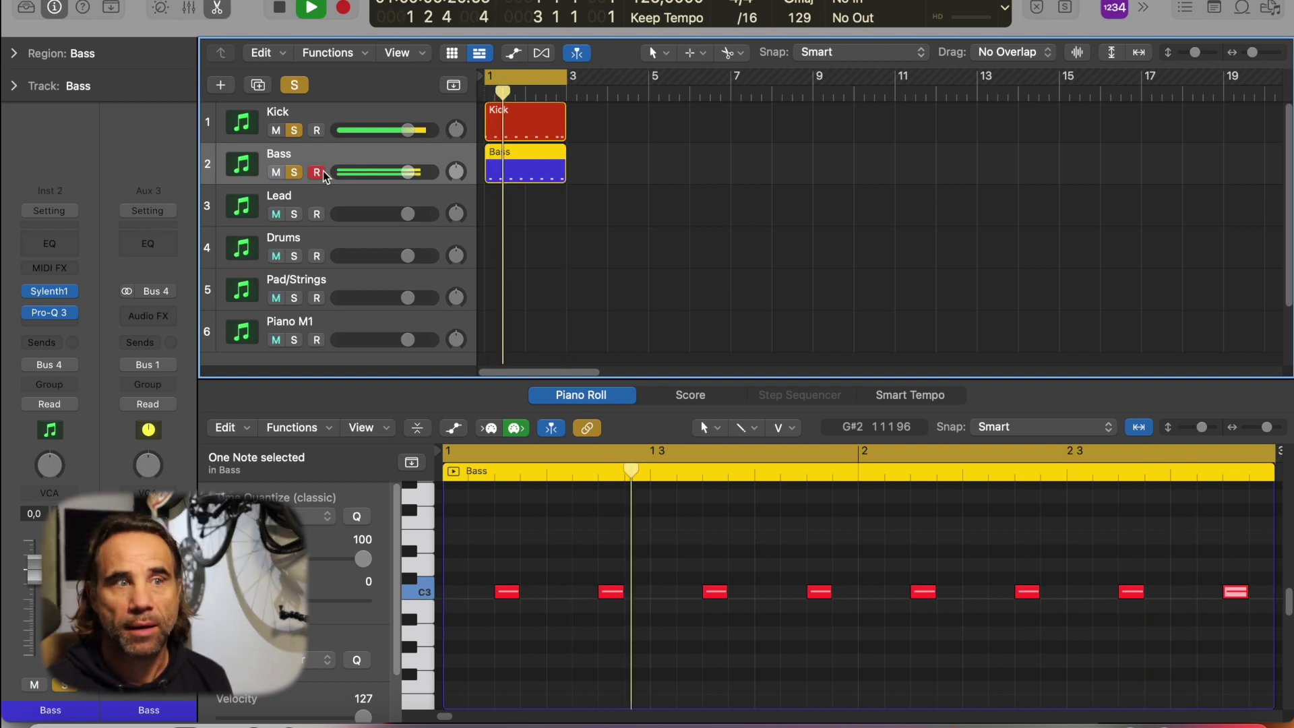
key("space")
left_click(293, 131)
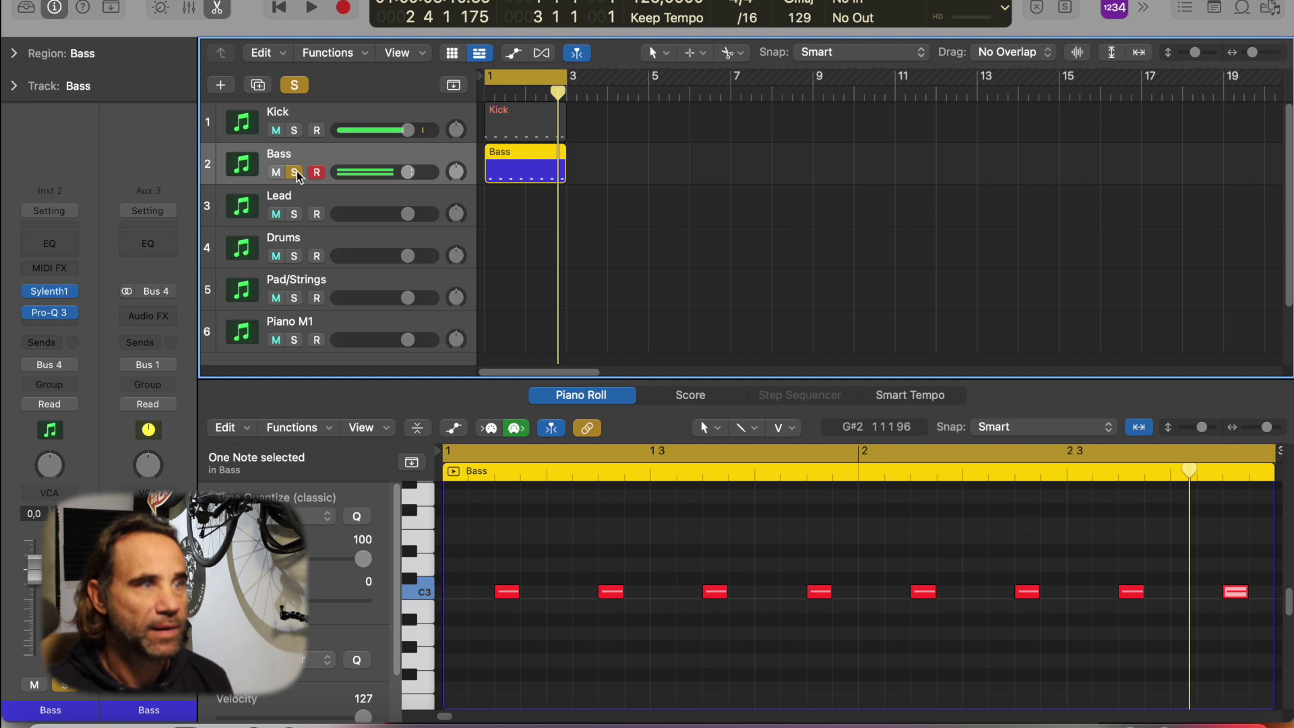
left_click(294, 172)
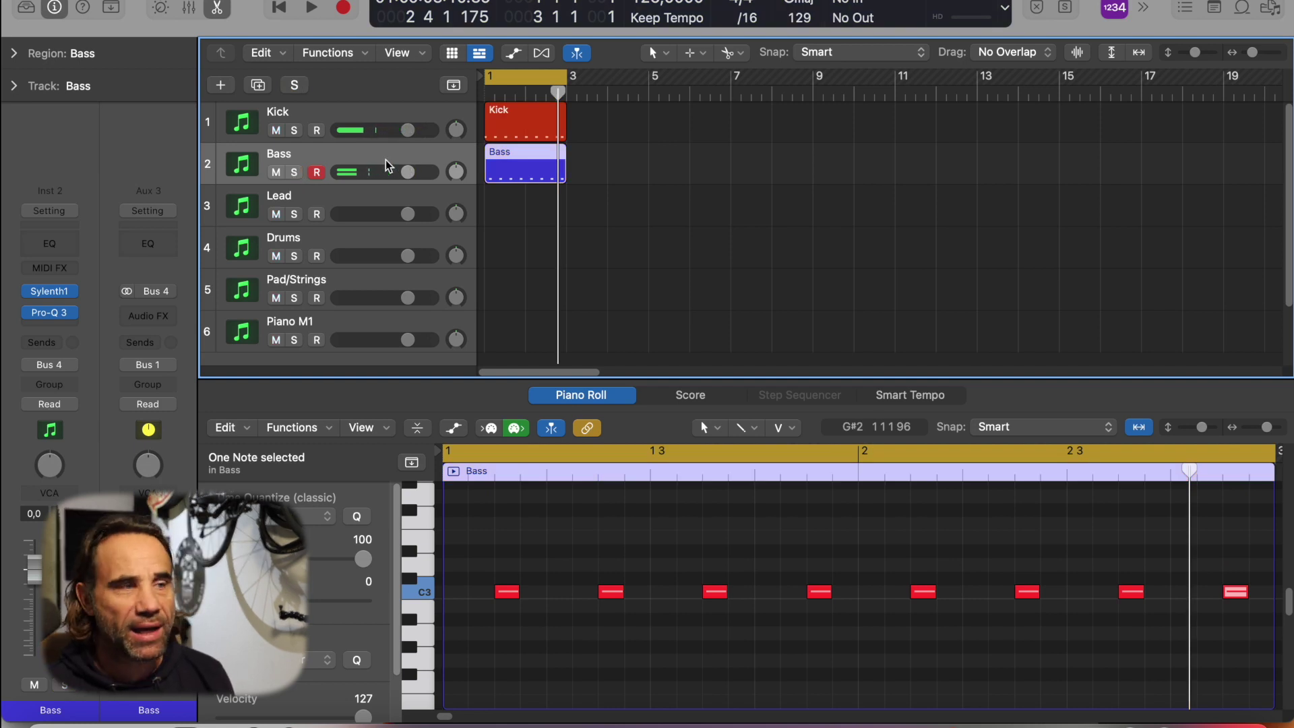
- Open the Pro-Q 3 equalizers of the Kick and Bass tracks and arrange their windows on screen
left_click(366, 123)
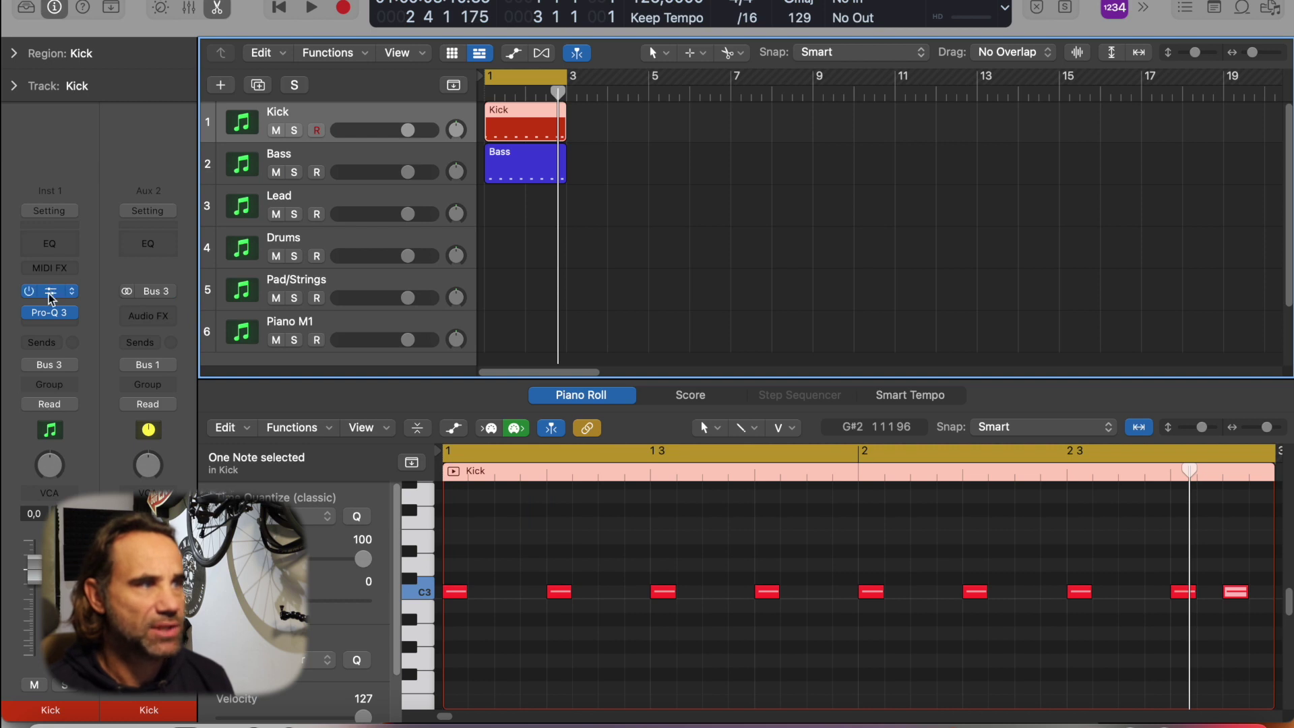
left_click(49, 313)
left_click_drag(338, 103, 436, 80)
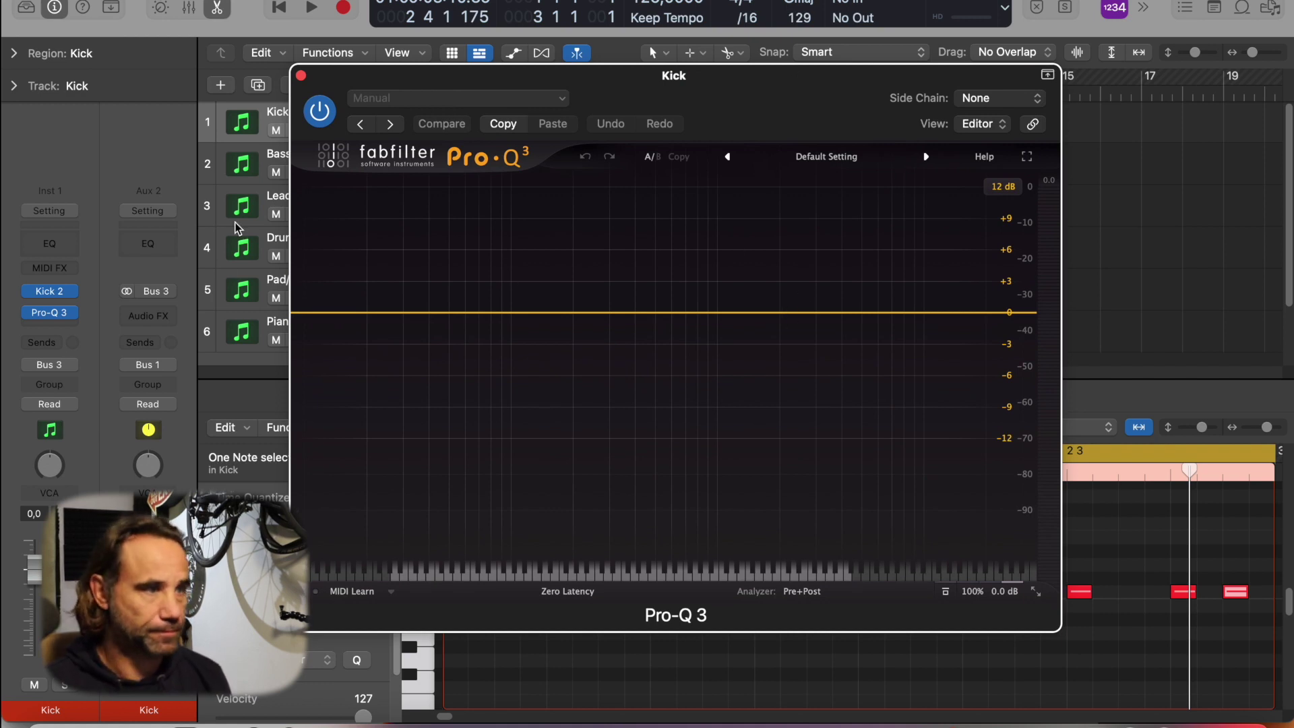
left_click_drag(350, 75, 284, 353)
key("Down")
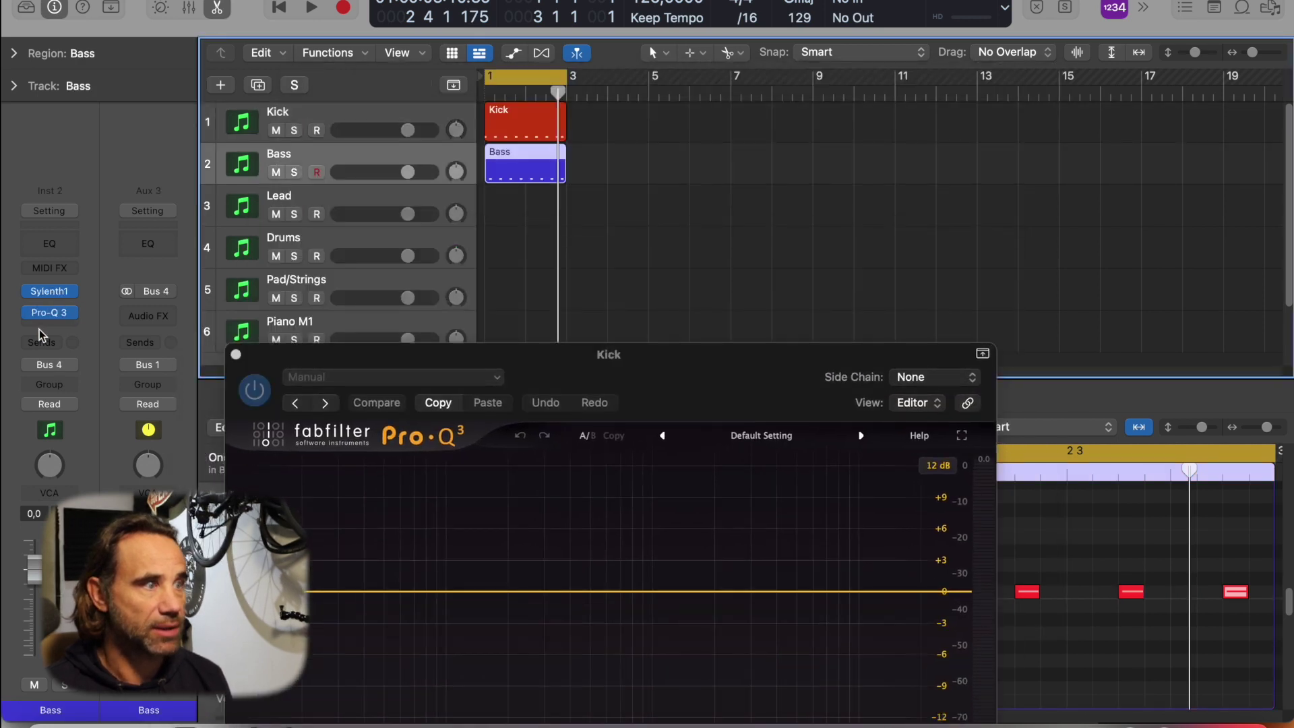
left_click(50, 312)
left_click_drag(823, 136, 529, 97)
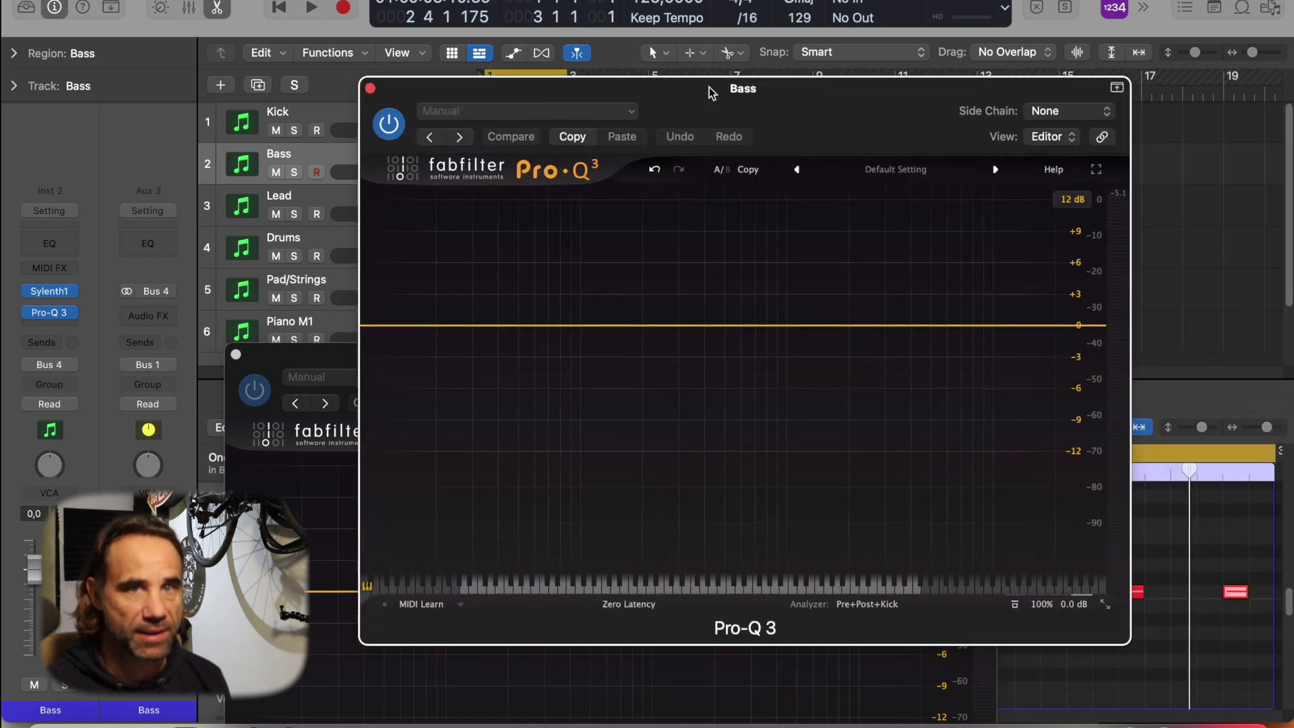
- Play the loop and inspect the spectrum and analyzer settings in the Bass track's Pro-Q 3
key("space")
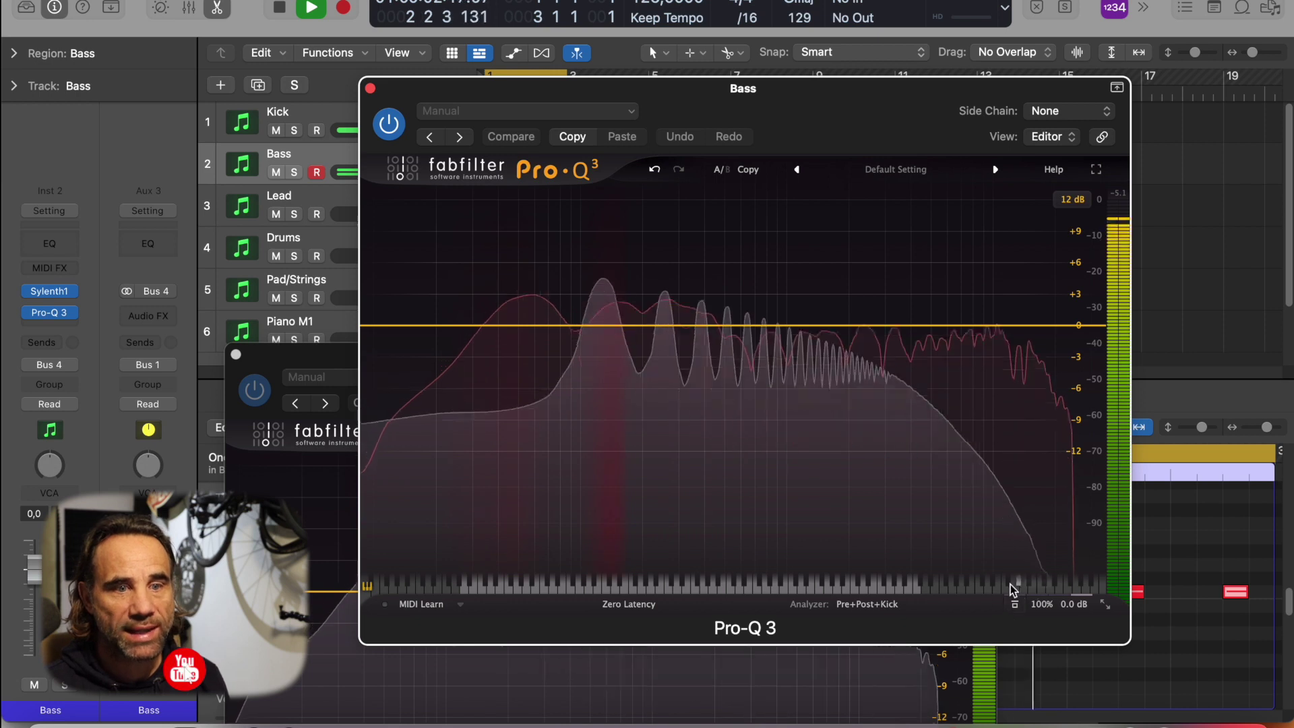
left_click(859, 605)
key("space")
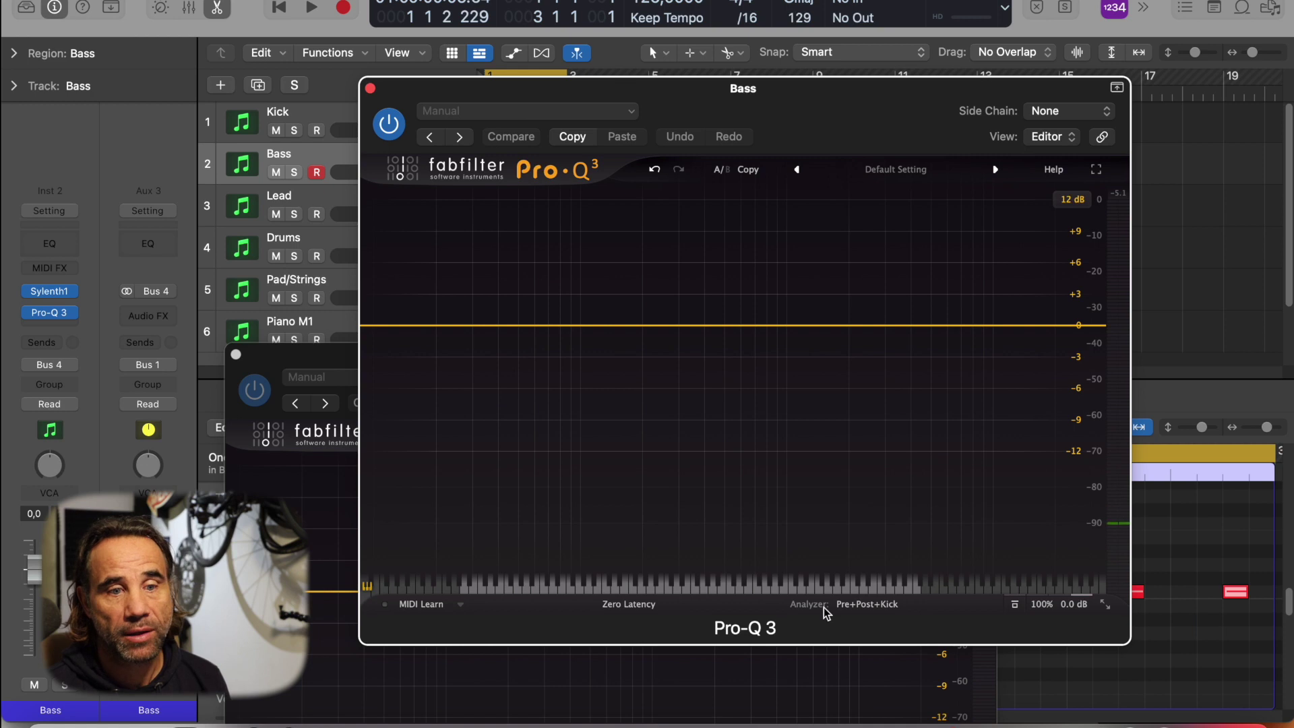
mouse_move(849, 603)
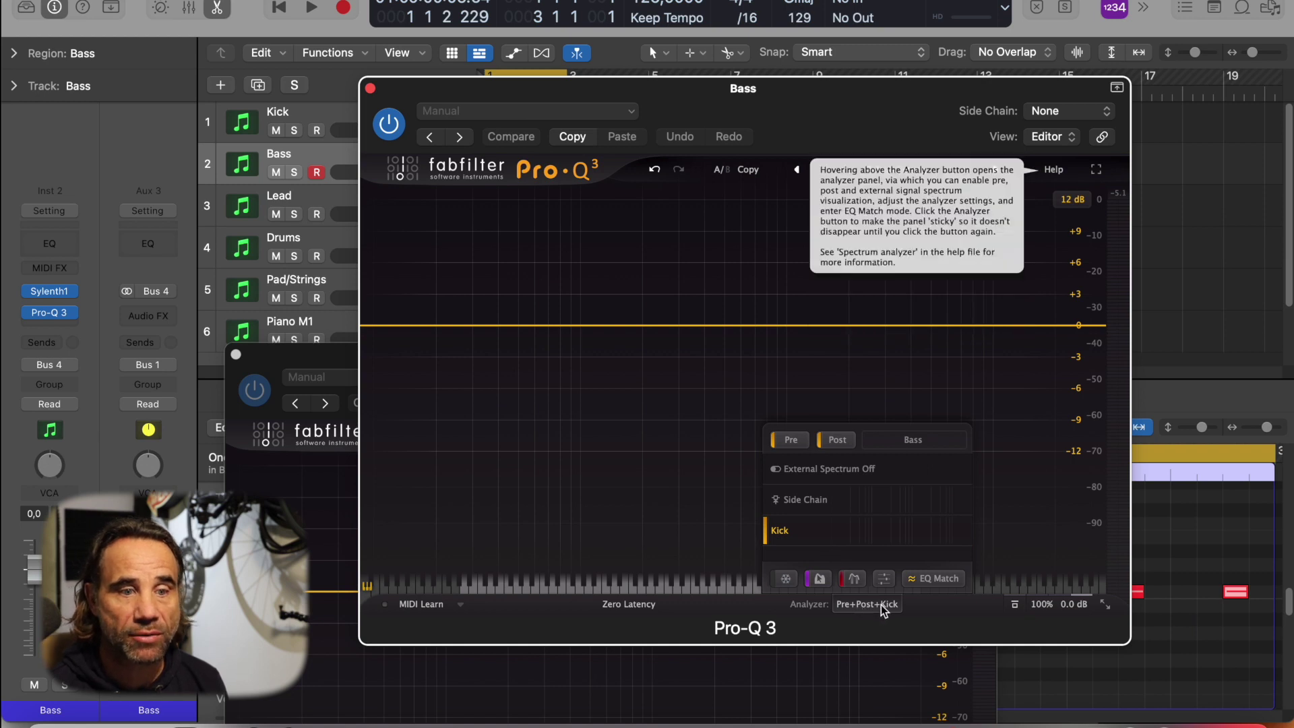
- Select Bass as the external spectrum in the Kick EQ's analyzer, and close that EQ to return to the Bass EQ
left_click_drag(315, 358, 272, 93)
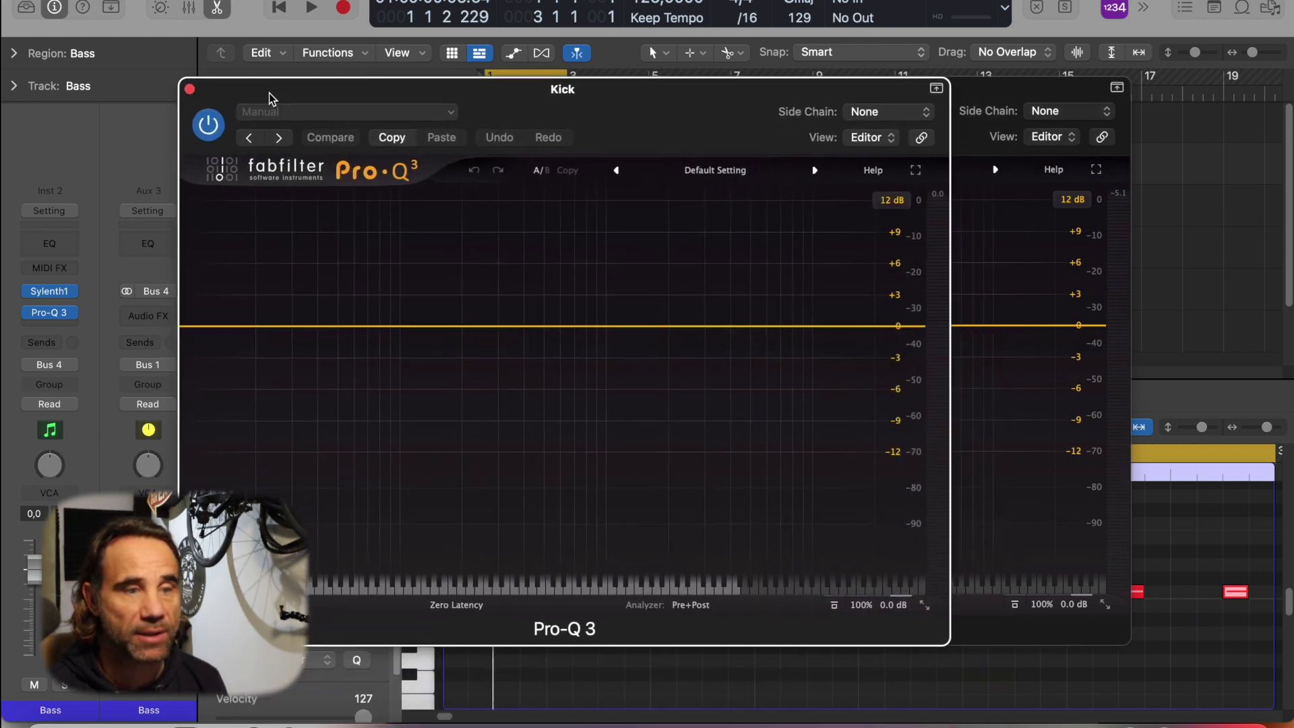
mouse_move(684, 601)
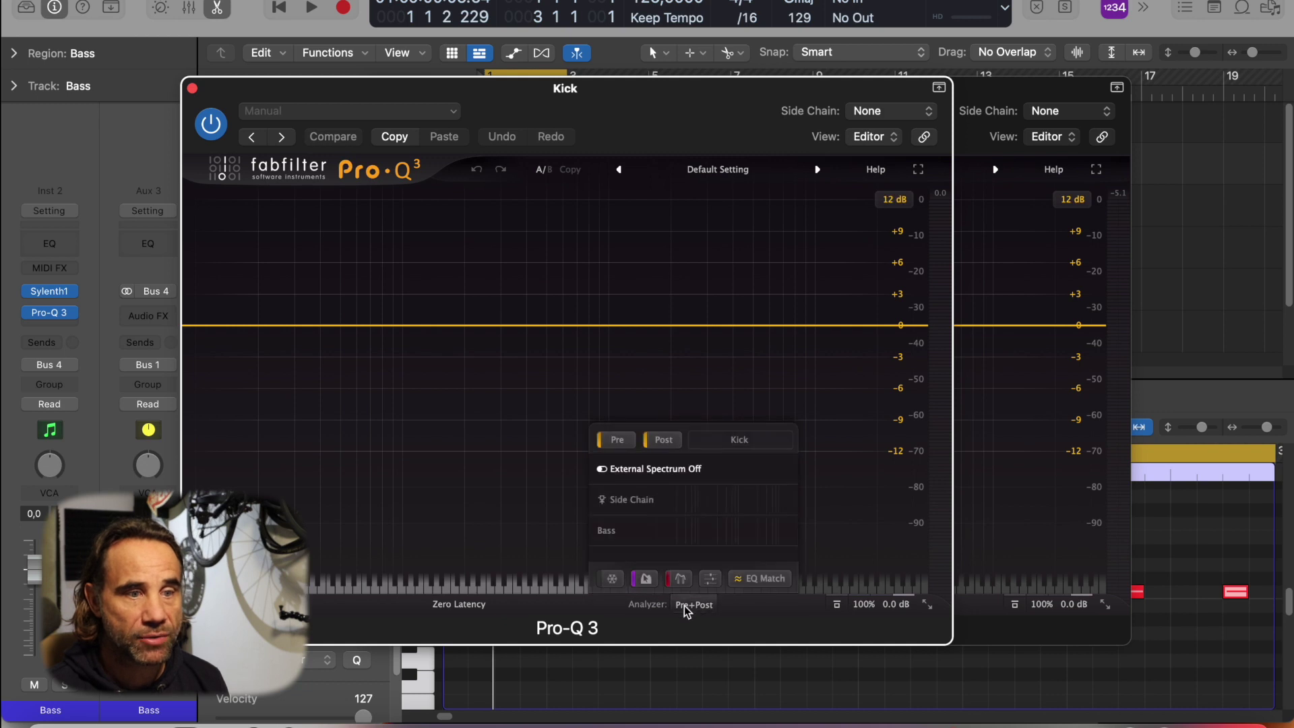
left_click(592, 531)
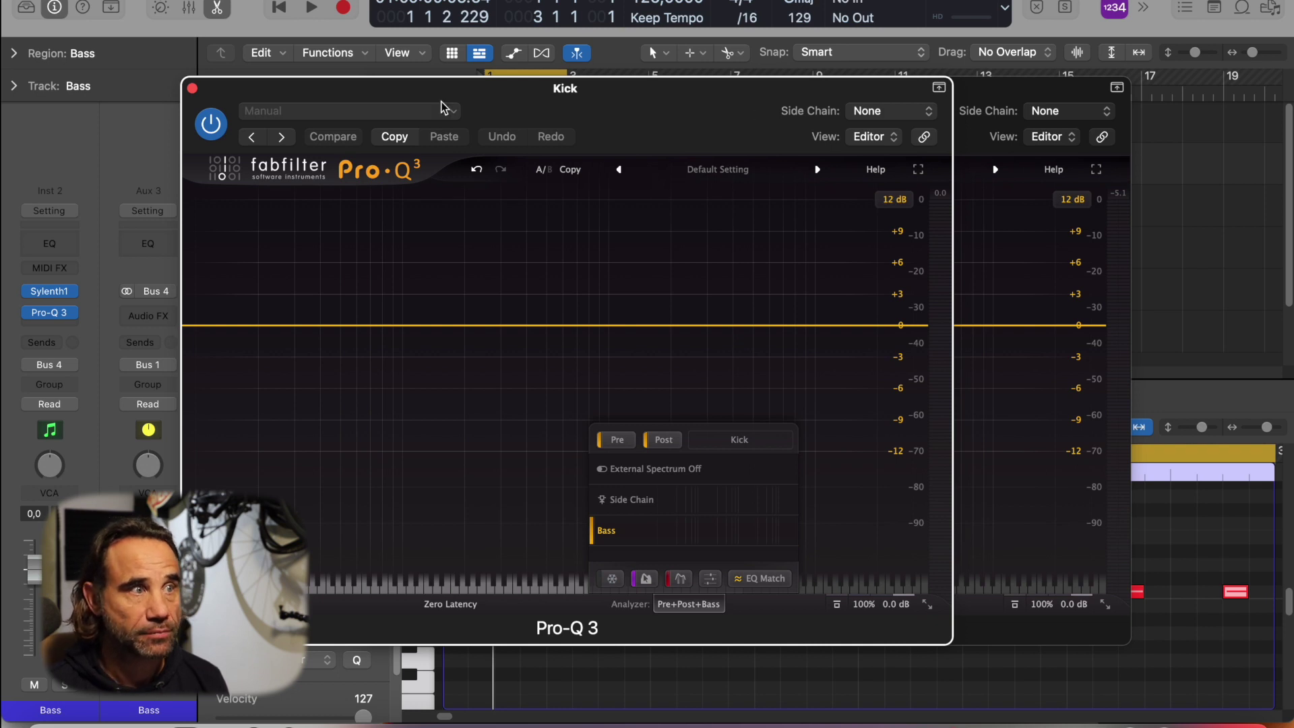
left_click(192, 88)
left_click_drag(806, 111, 746, 116)
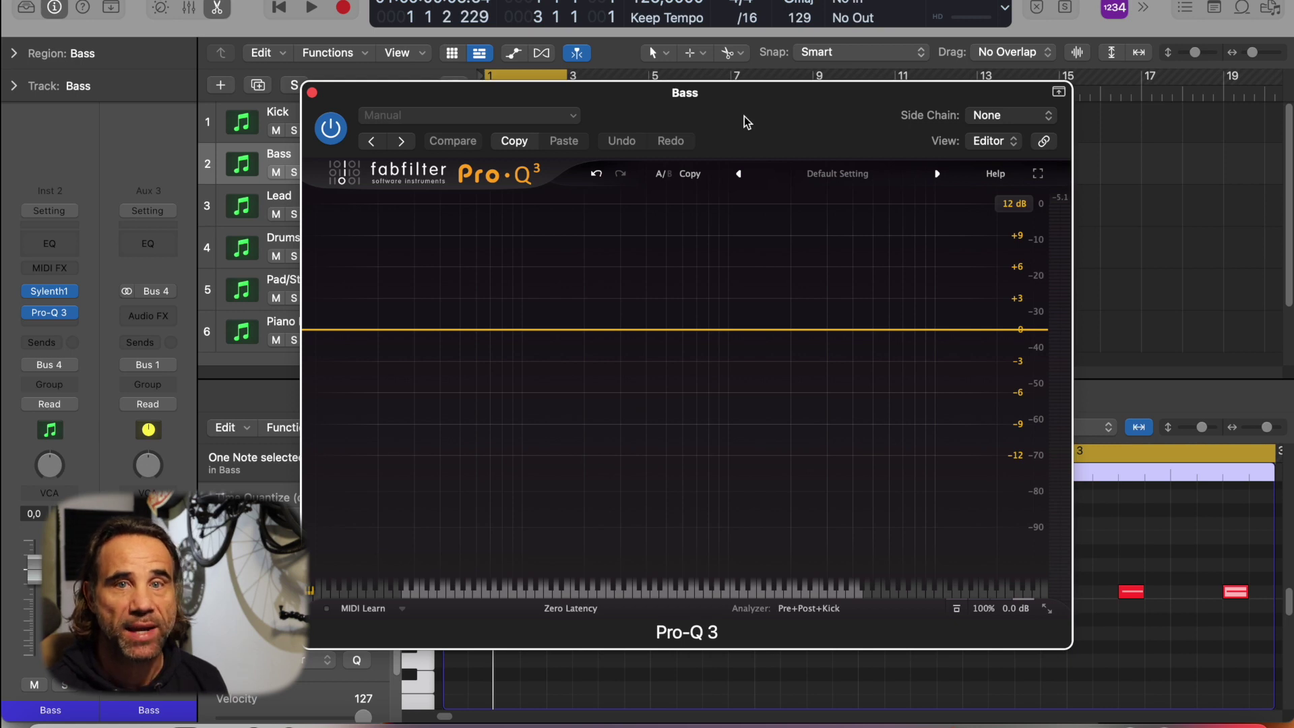
- Play the loop and examine where the Kick's external spectrum overlaps the bass in the Bass EQ
key("space")
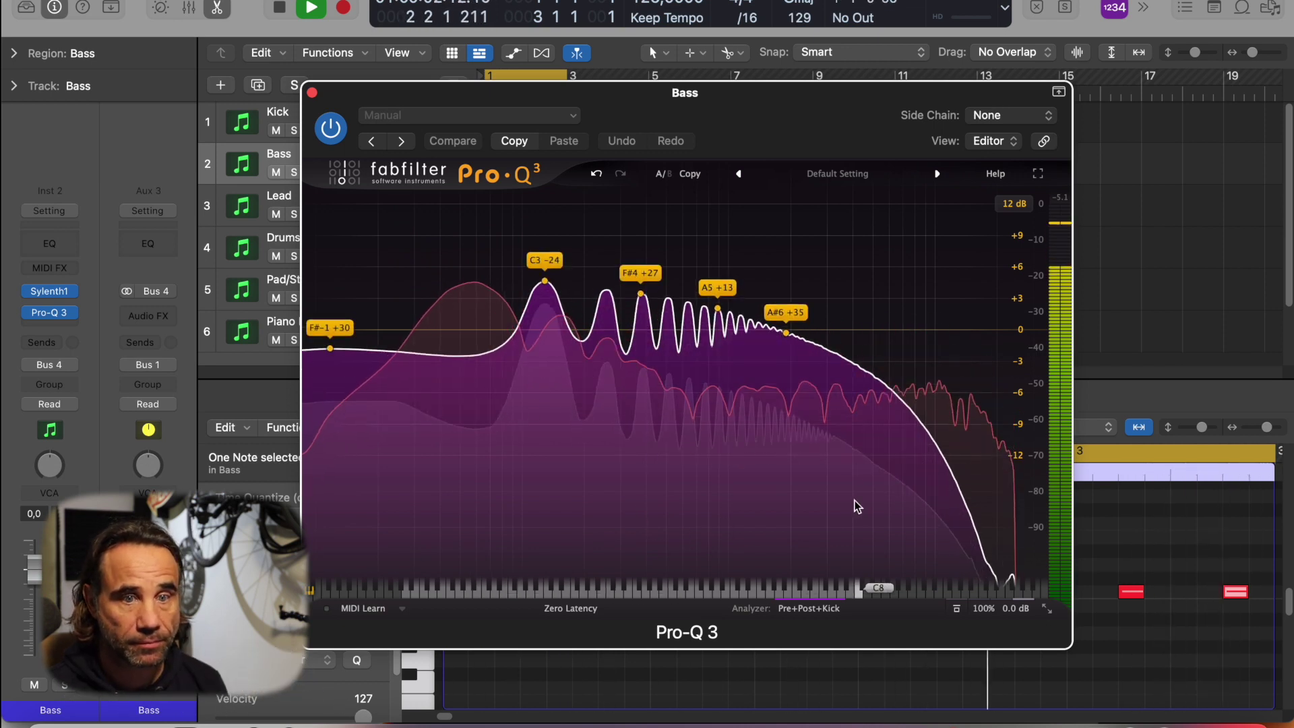
left_click(810, 609)
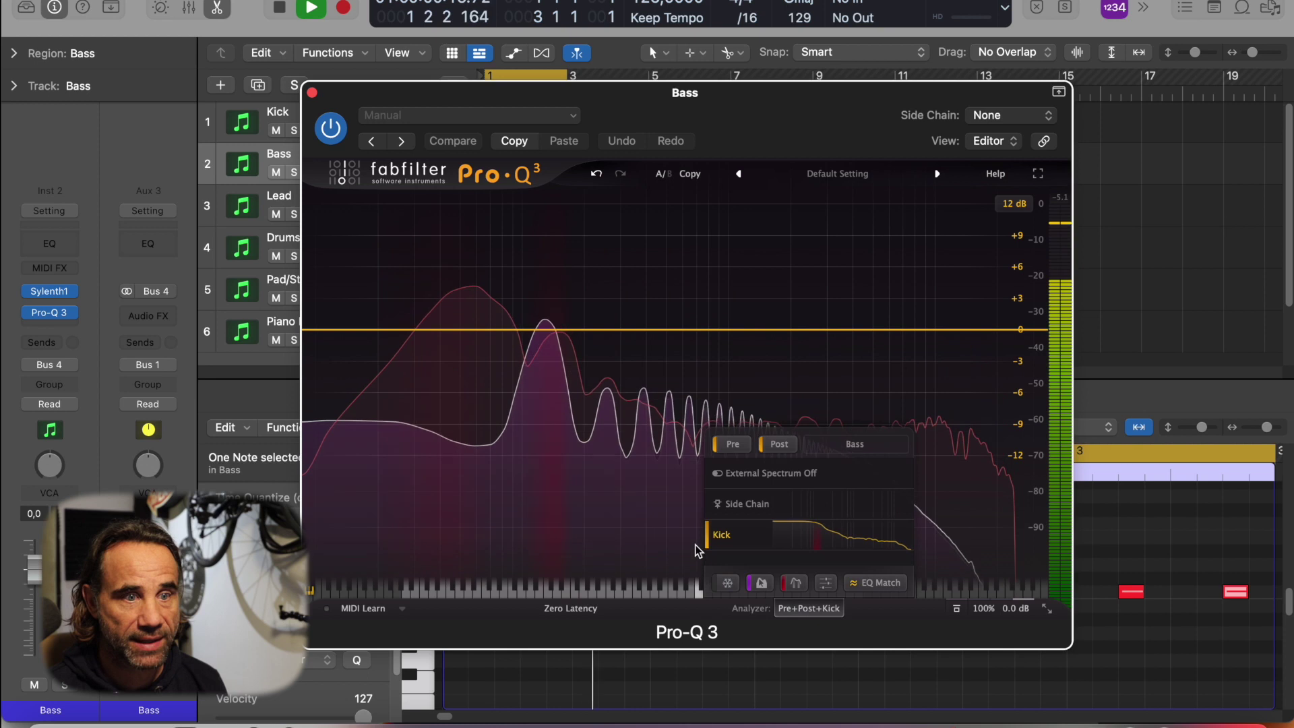
double_click(713, 537)
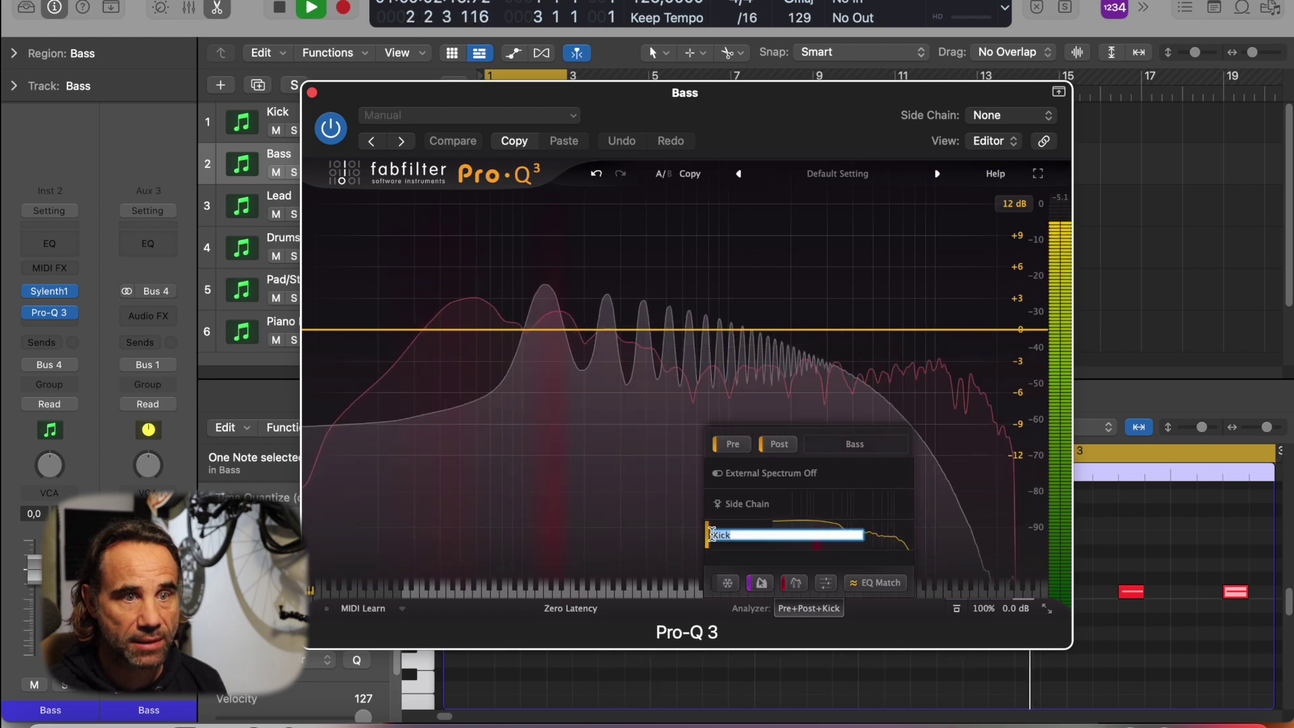
left_click(741, 496)
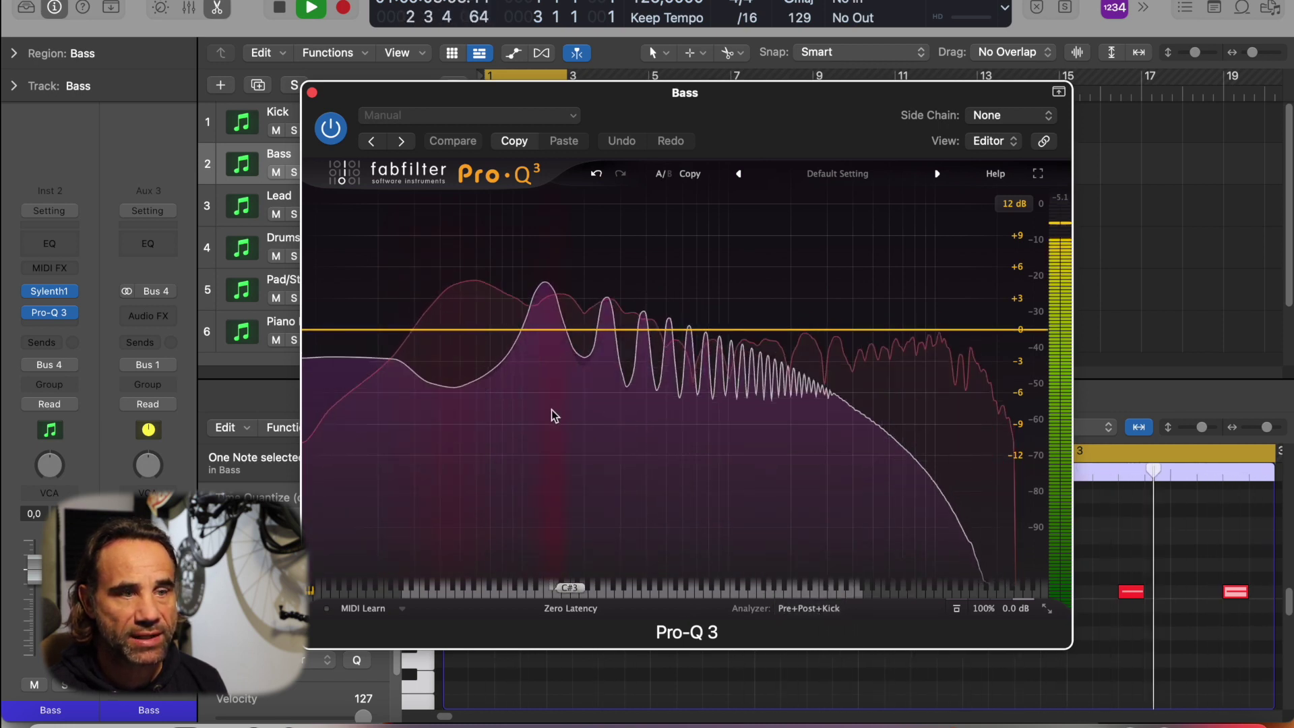
mouse_move(446, 471)
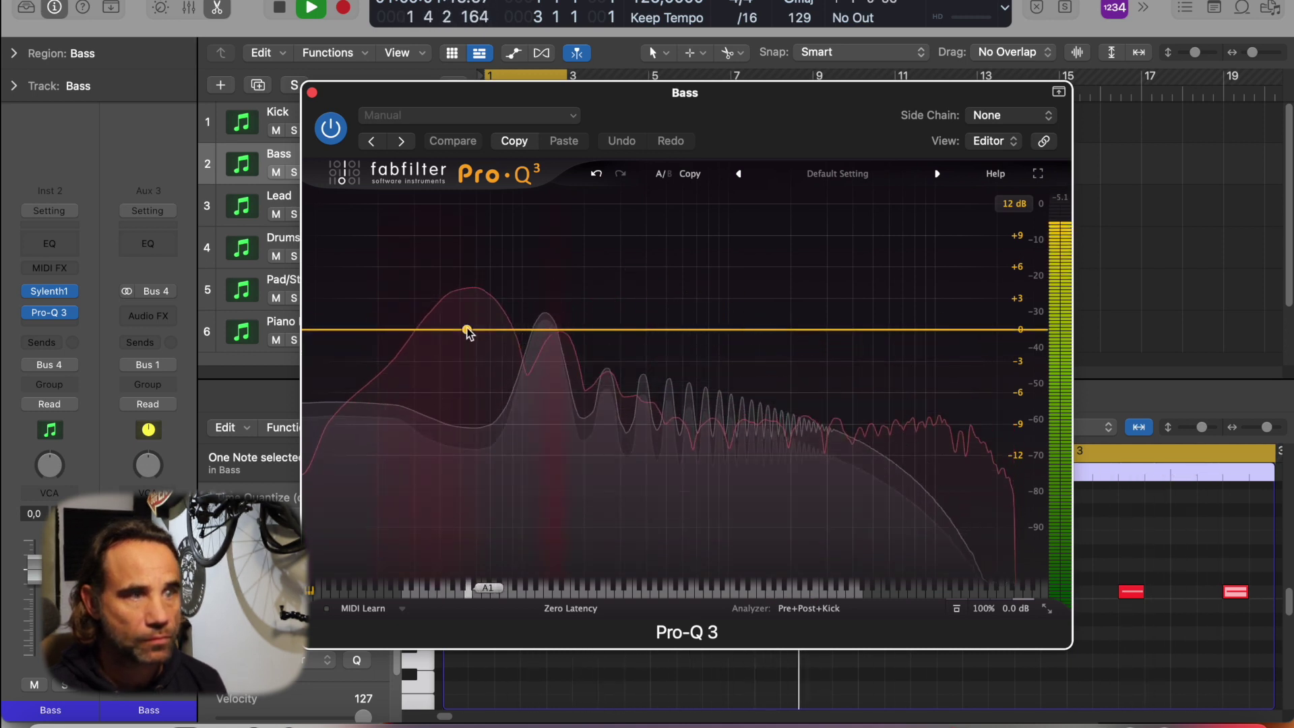
- Add a low-cut band to the Bass EQ at about 30 Hz with a 30 dB/oct slope
left_click(467, 329)
mouse_move(423, 300)
left_click(462, 318)
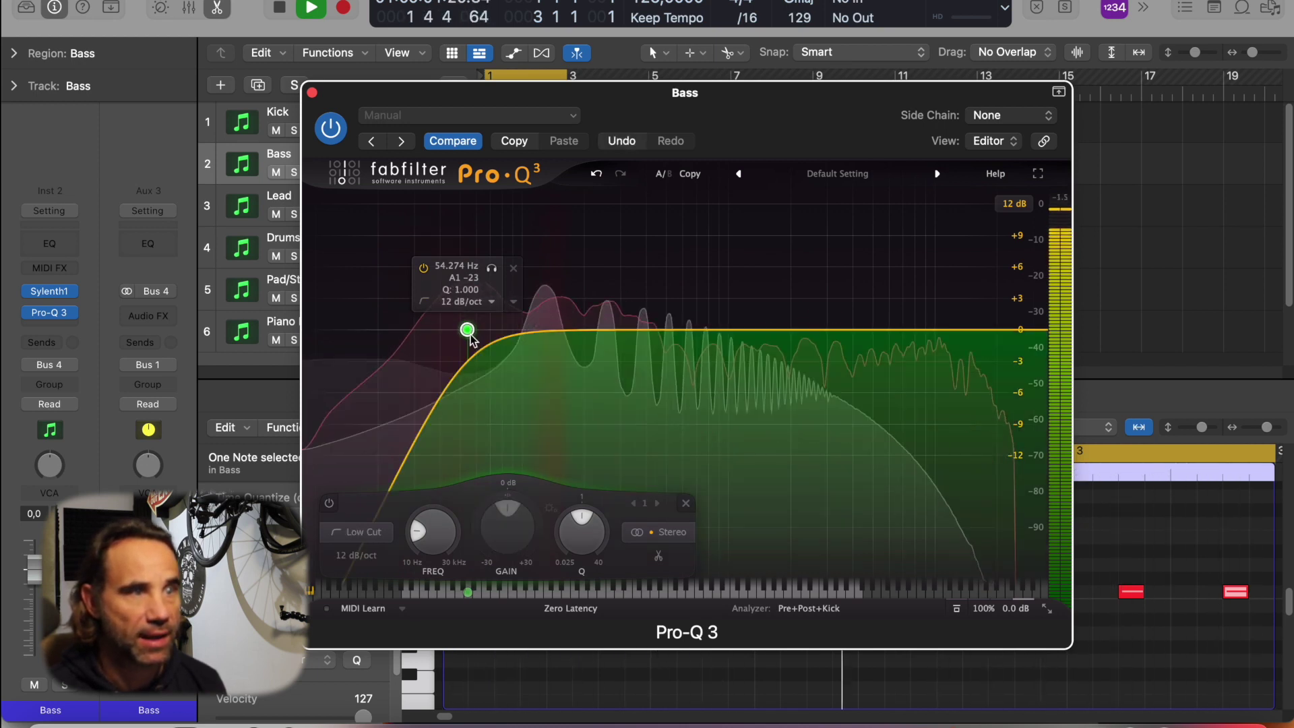
left_click(450, 302)
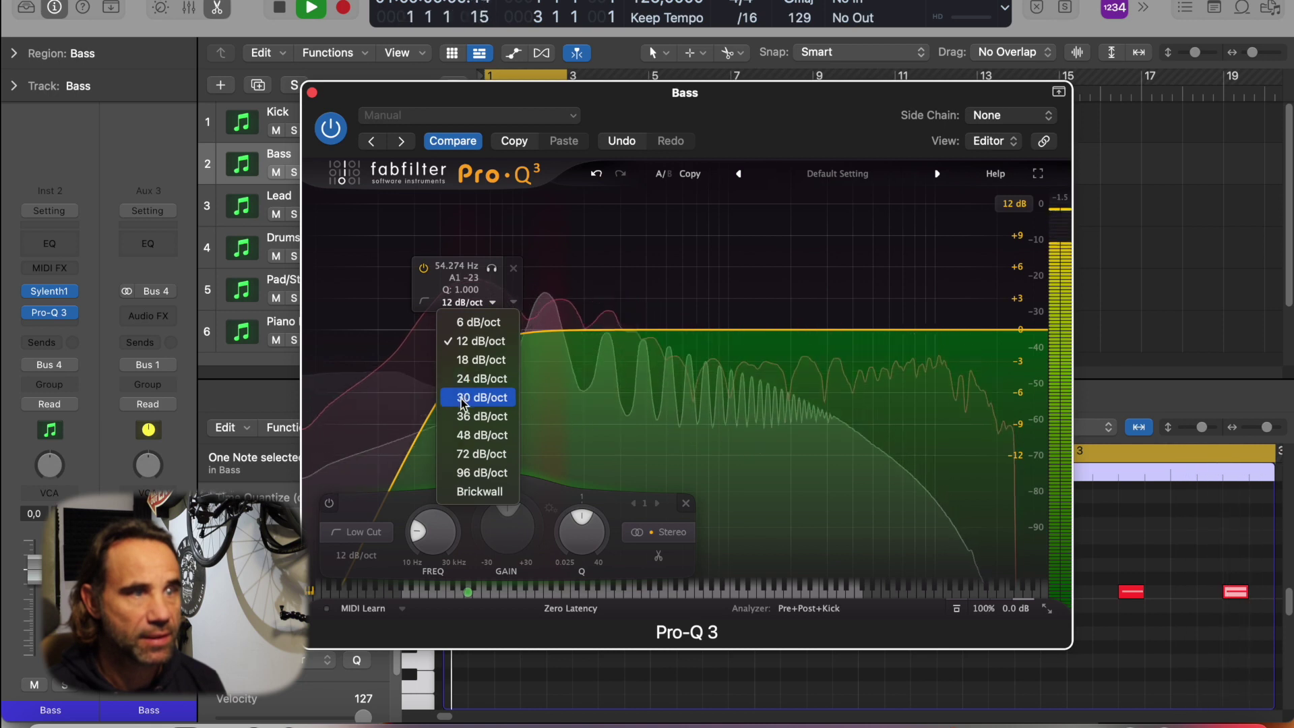
left_click(458, 452)
left_click_drag(464, 339, 413, 333)
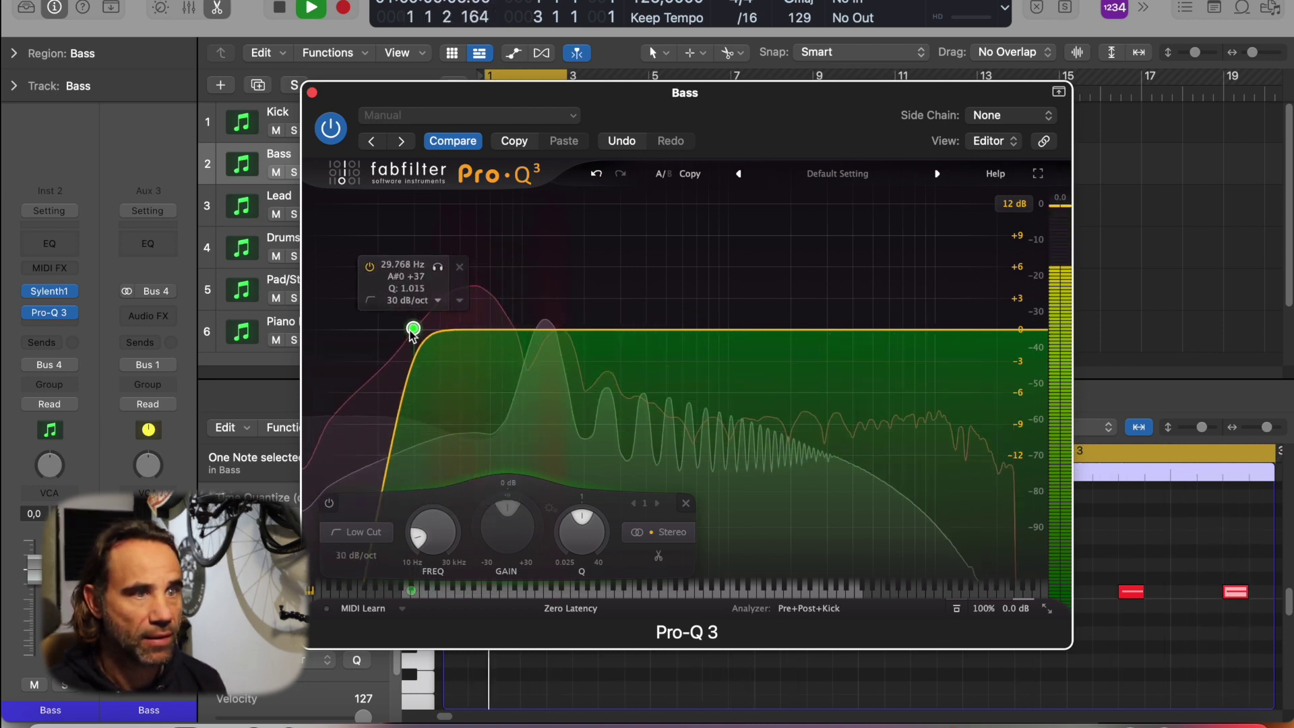
left_click(684, 283)
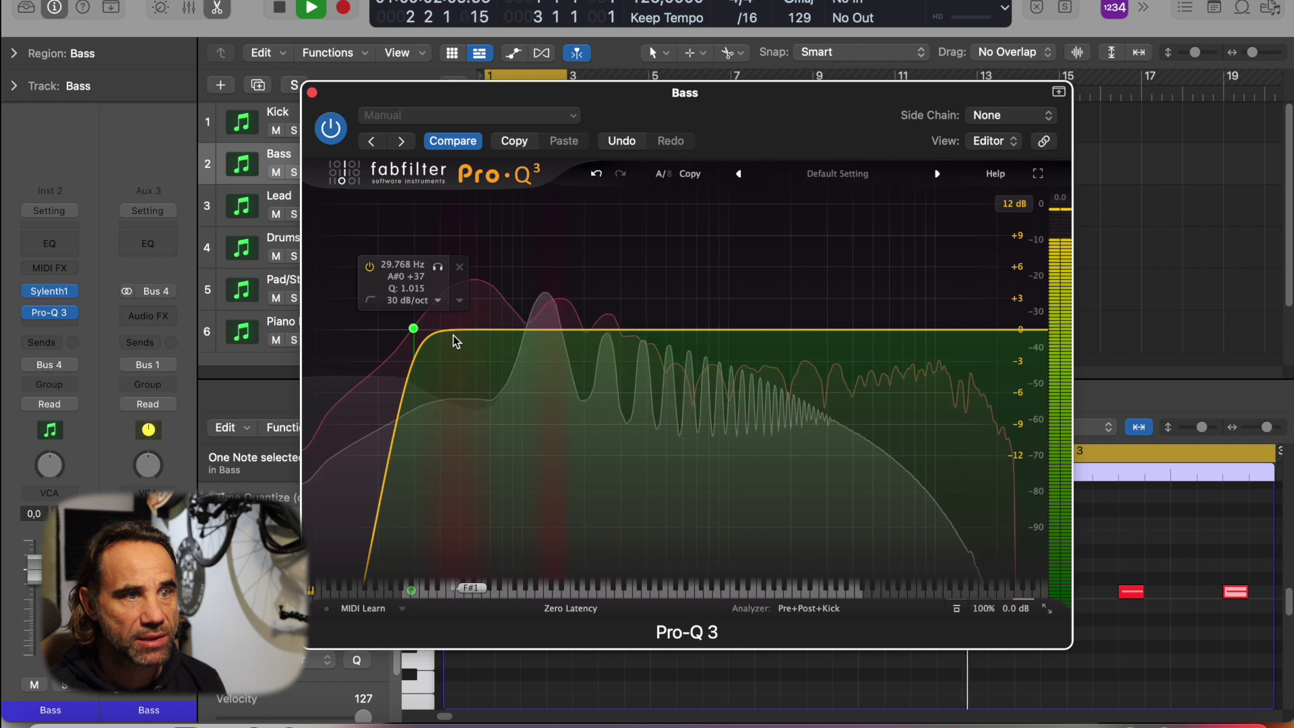
left_click(544, 329)
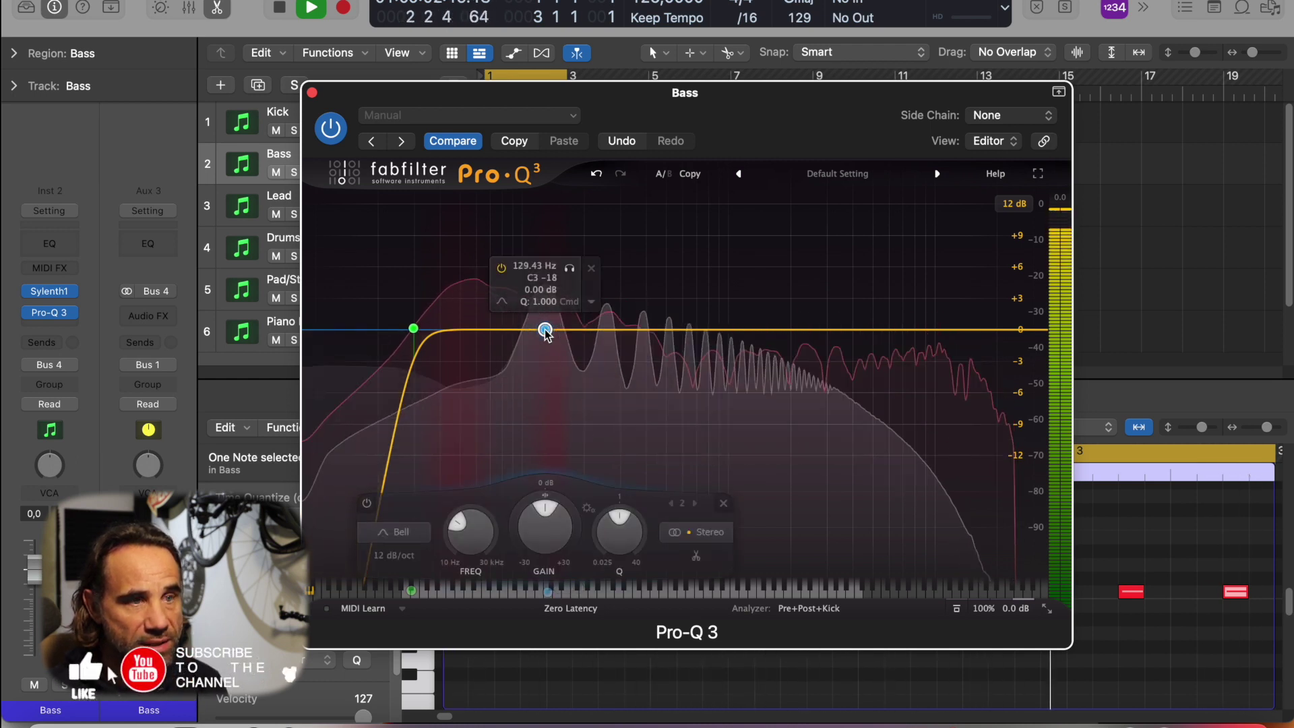
left_click_drag(544, 329, 546, 370)
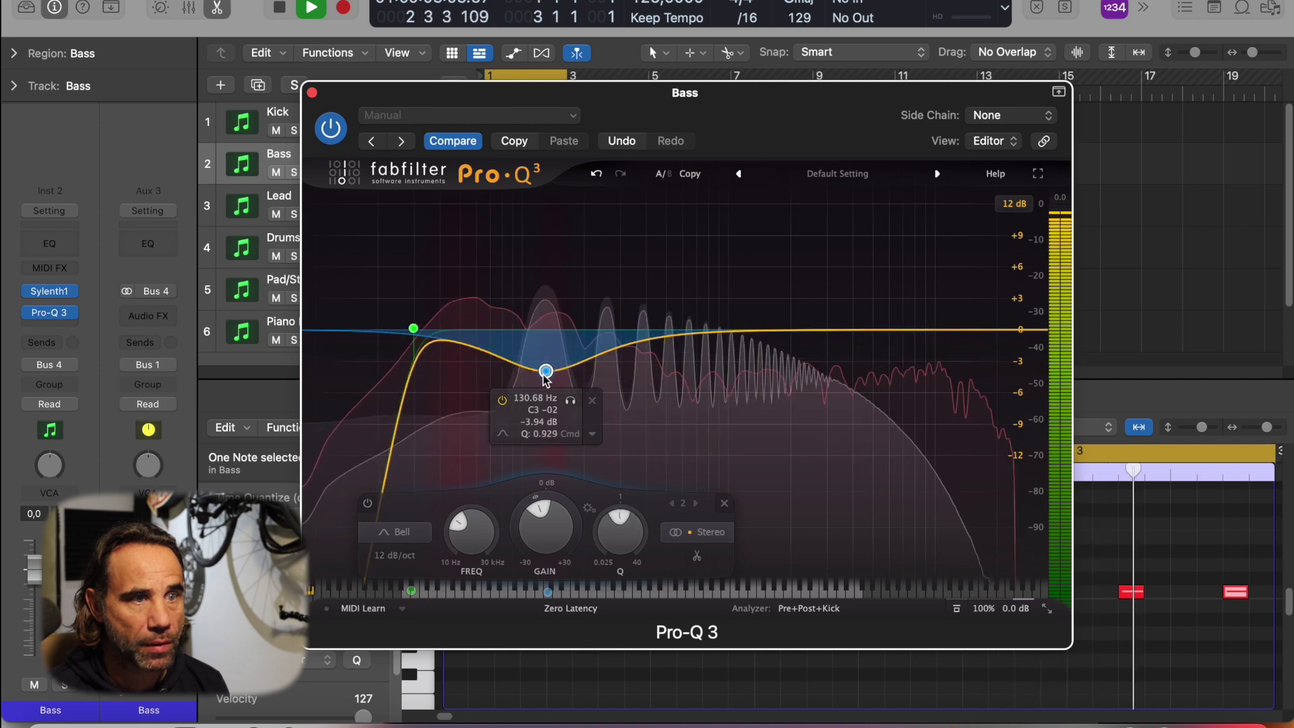
scroll(546, 374, "up", 1)
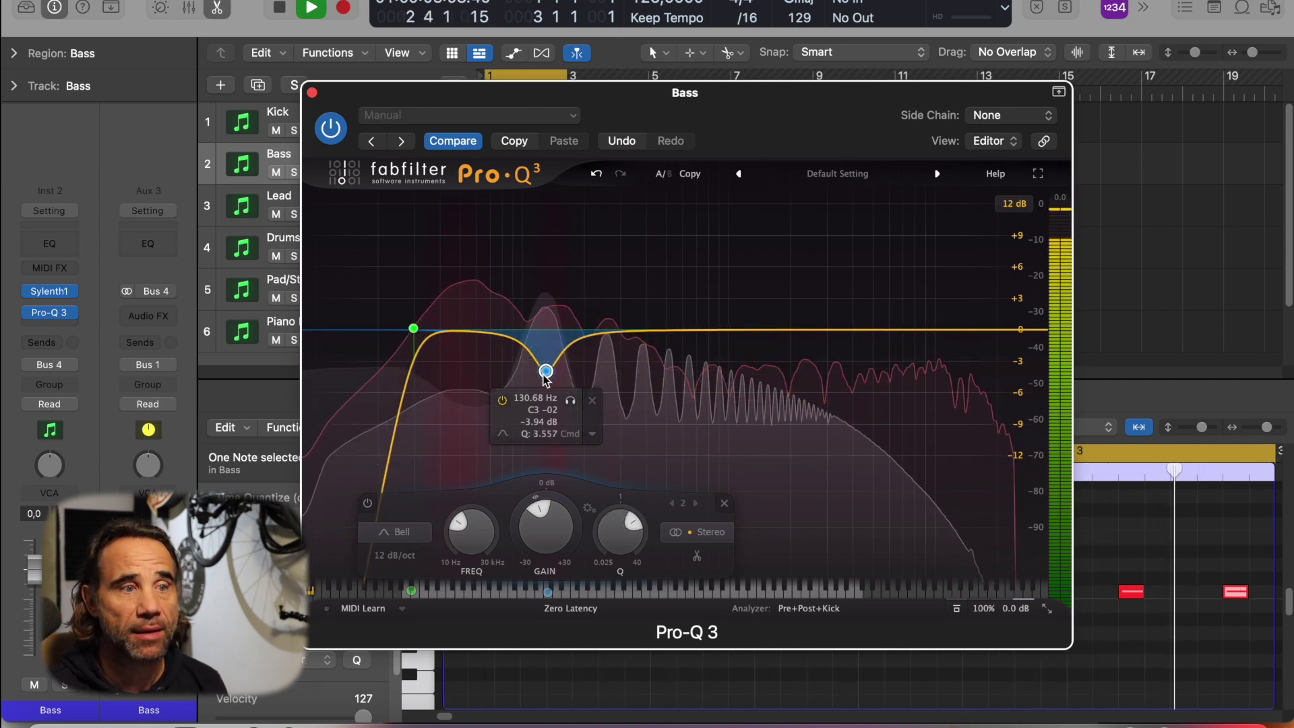
left_click(593, 435)
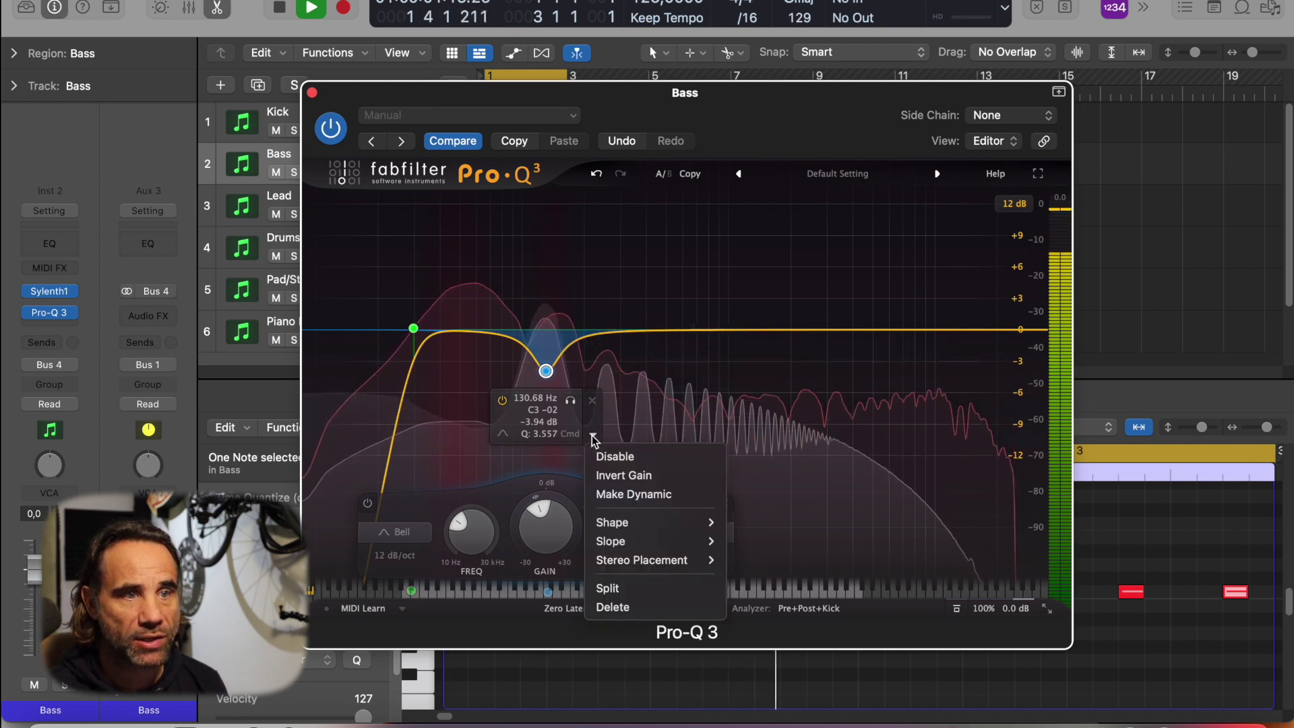
left_click(623, 495)
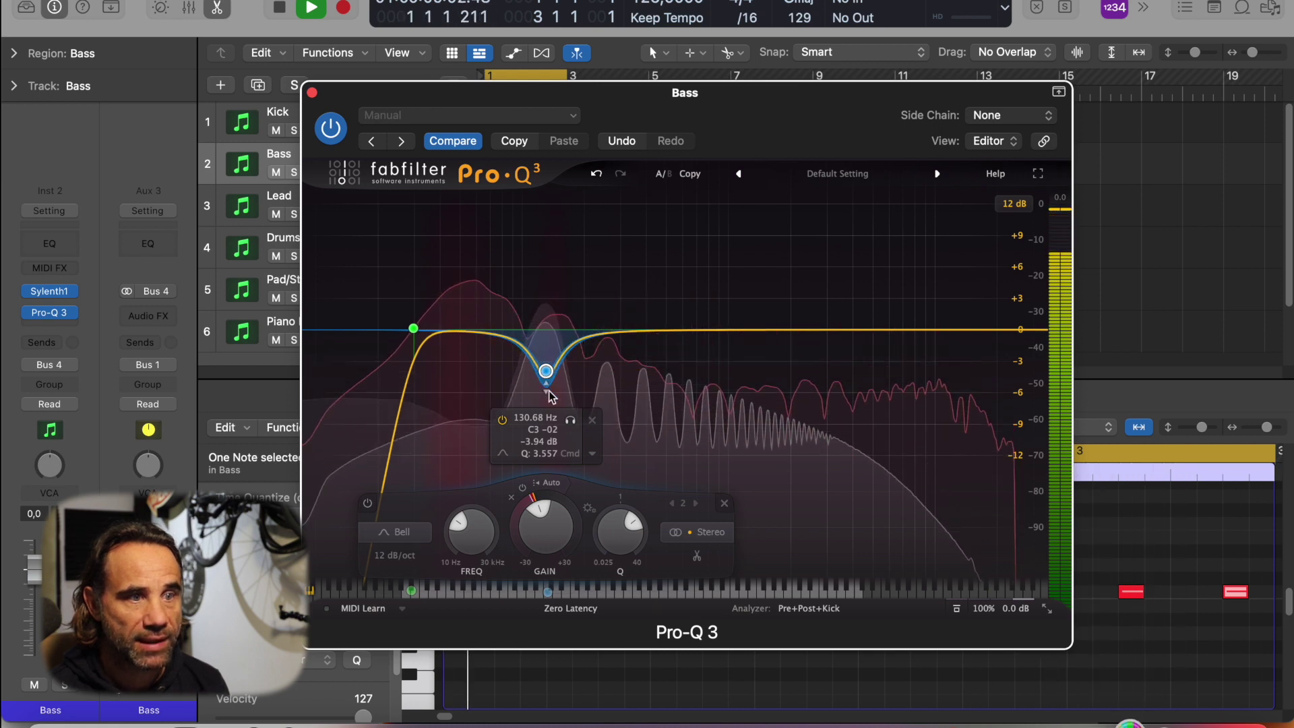
left_click(593, 421)
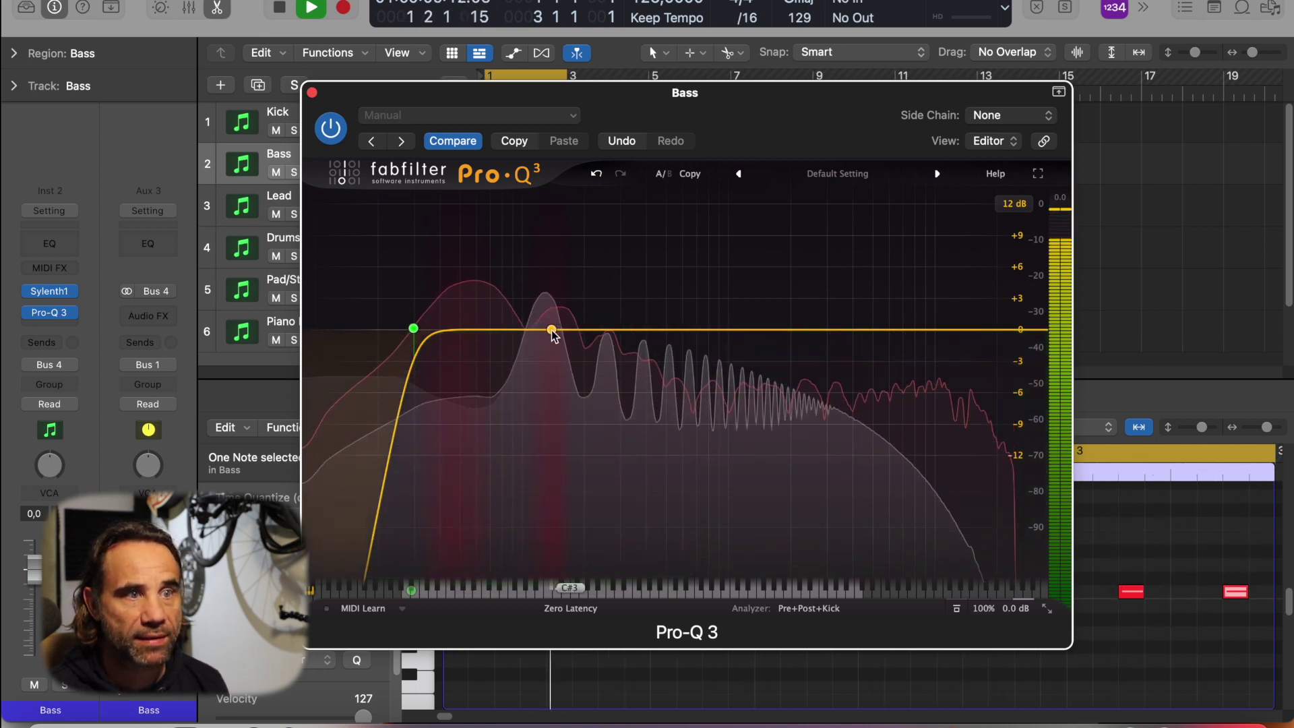
- Add a bell cut of about -4.75 dB at about 134 Hz to the Bass EQ, making it dynamic with a narrower Q
left_click_drag(553, 334, 549, 380)
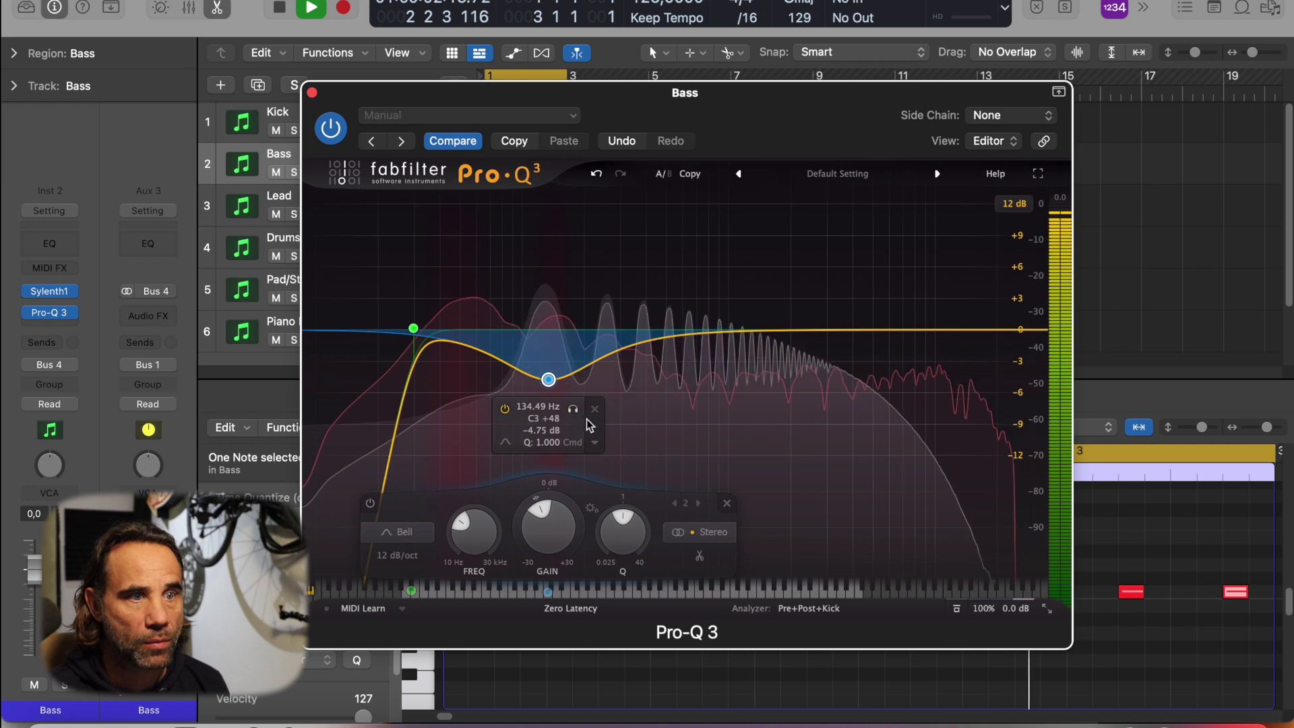
left_click(594, 442)
left_click(615, 502)
scroll(614, 515, "up", 3)
left_click_drag(613, 516, 614, 489)
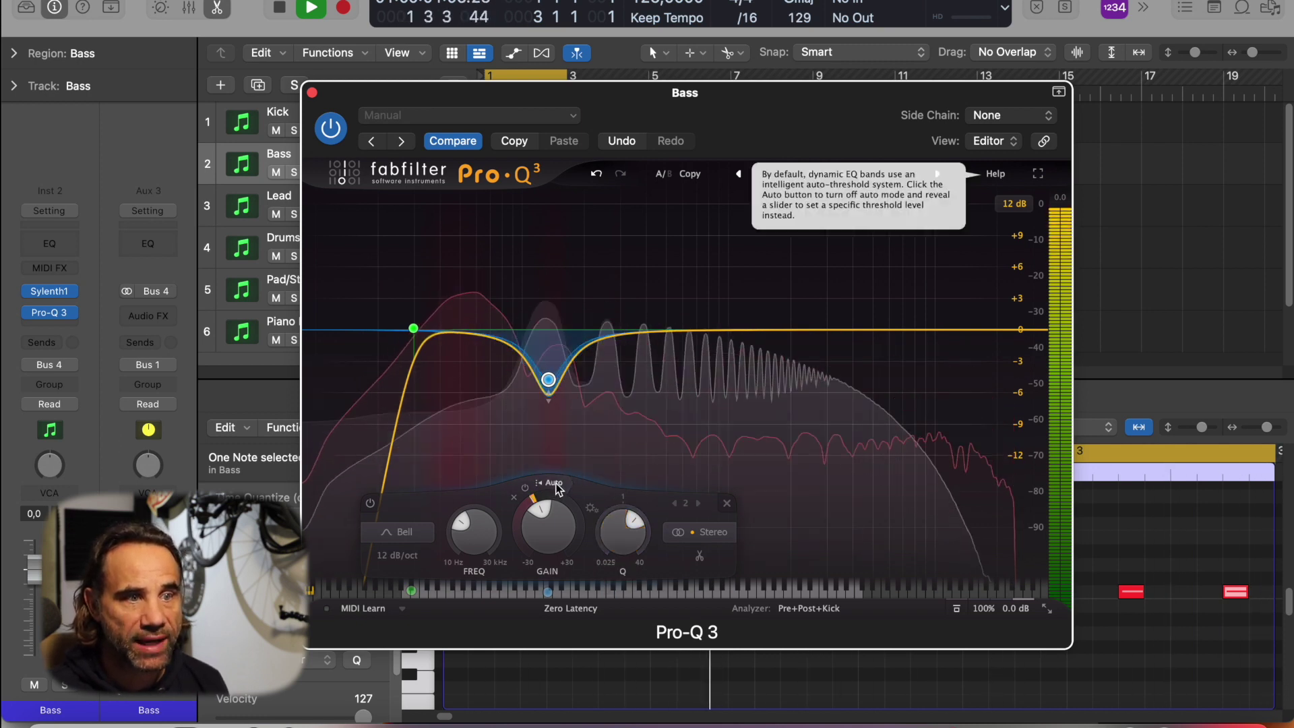
- Switch the bass's 134 Hz band to a manual threshold with external triggering, and set the plug-in's side chain to Kick (Inst 1)
left_click(554, 484)
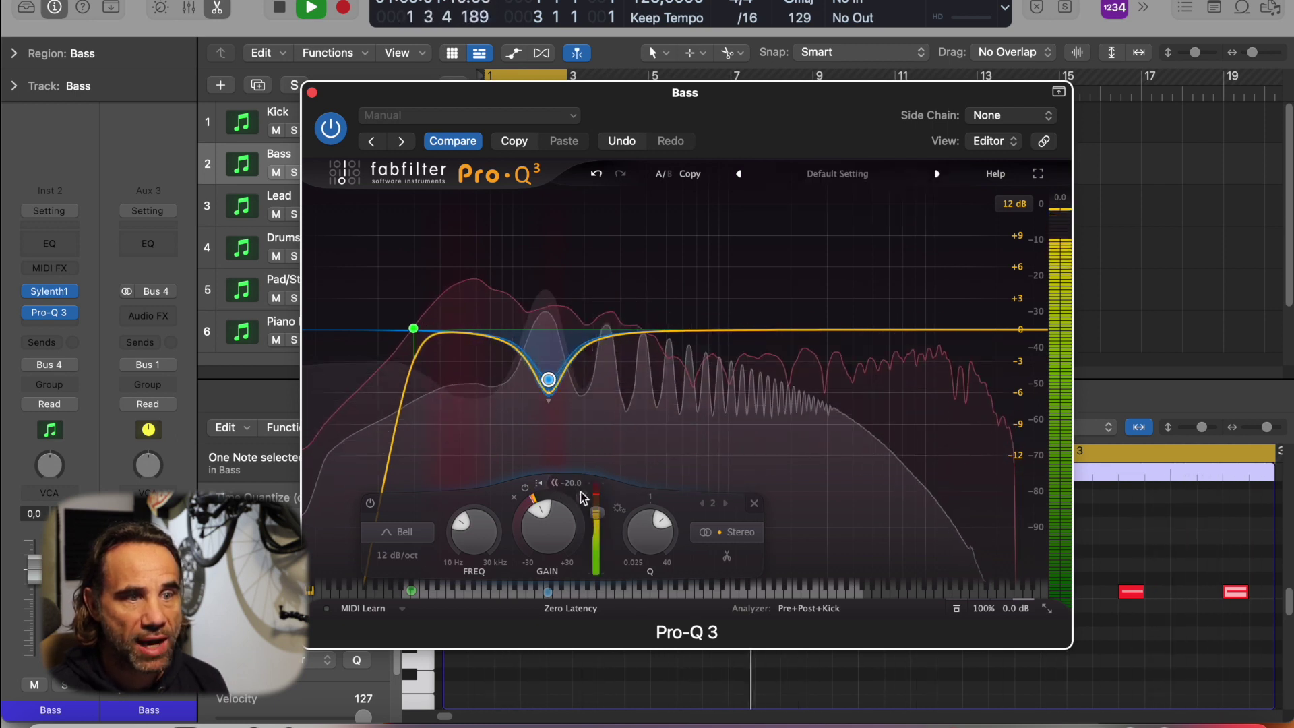
left_click(582, 499)
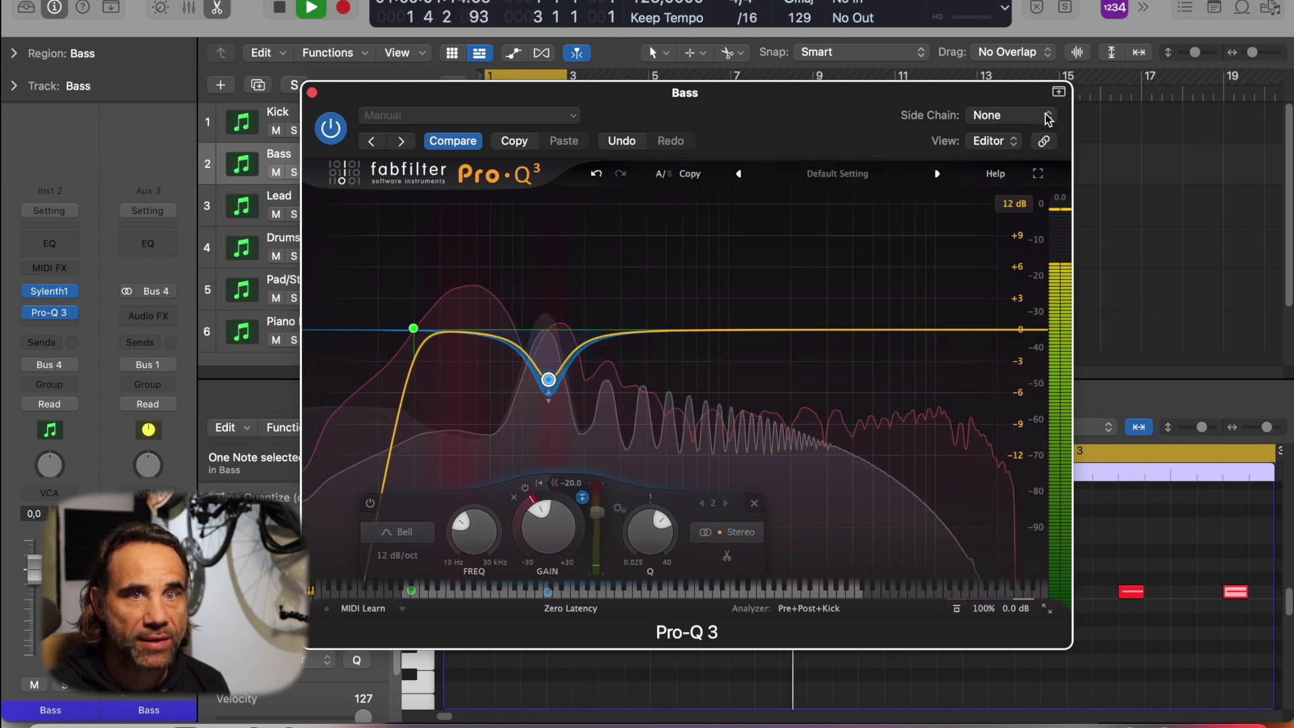
left_click(1010, 115)
mouse_move(1022, 172)
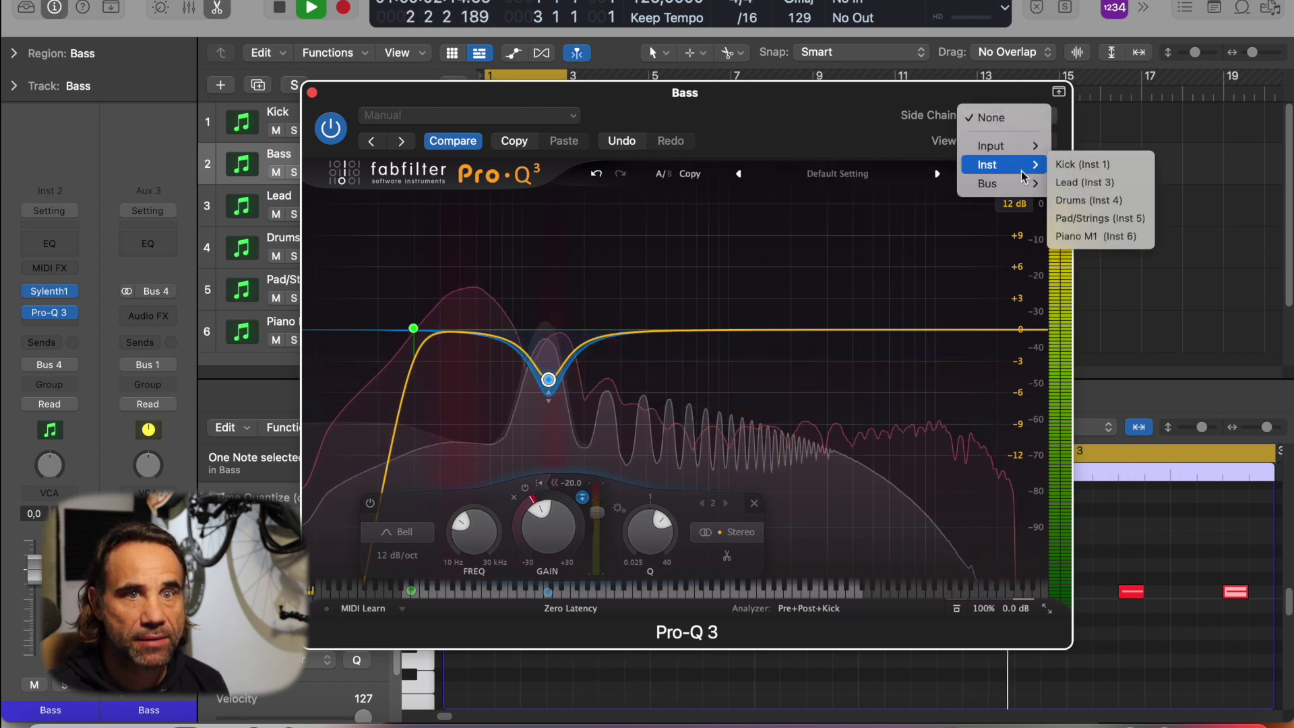
left_click(1078, 164)
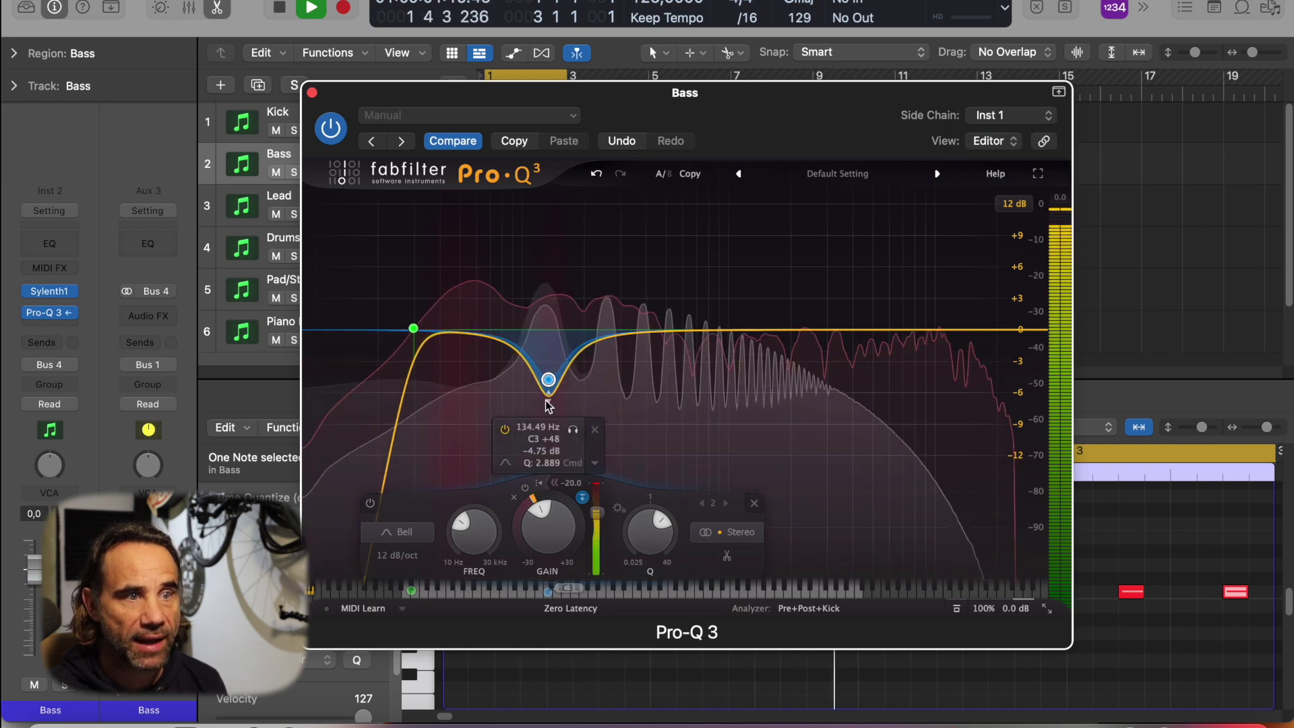
- Set the 134 Hz band's threshold to -13.1 dB and gain to about -16.4 dB, deepen its dynamic range, and compare it bypassed
left_click_drag(547, 401, 551, 430)
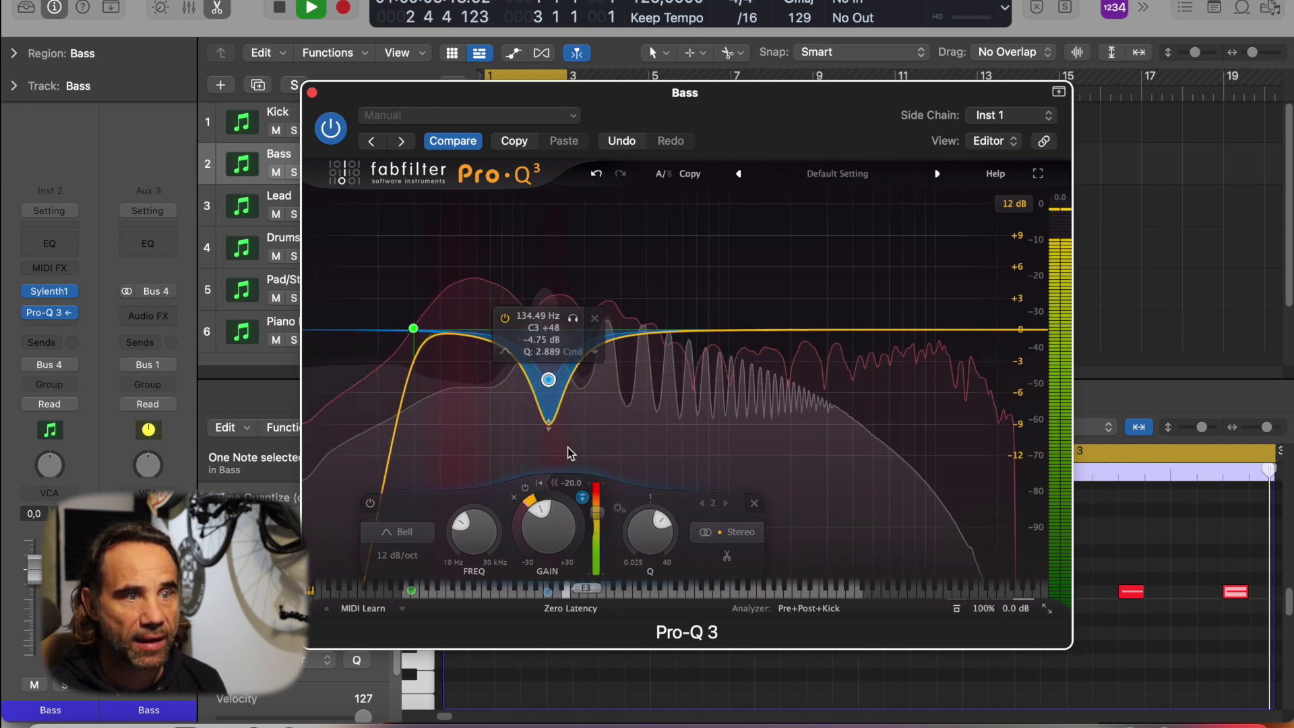
left_click_drag(534, 529, 535, 544)
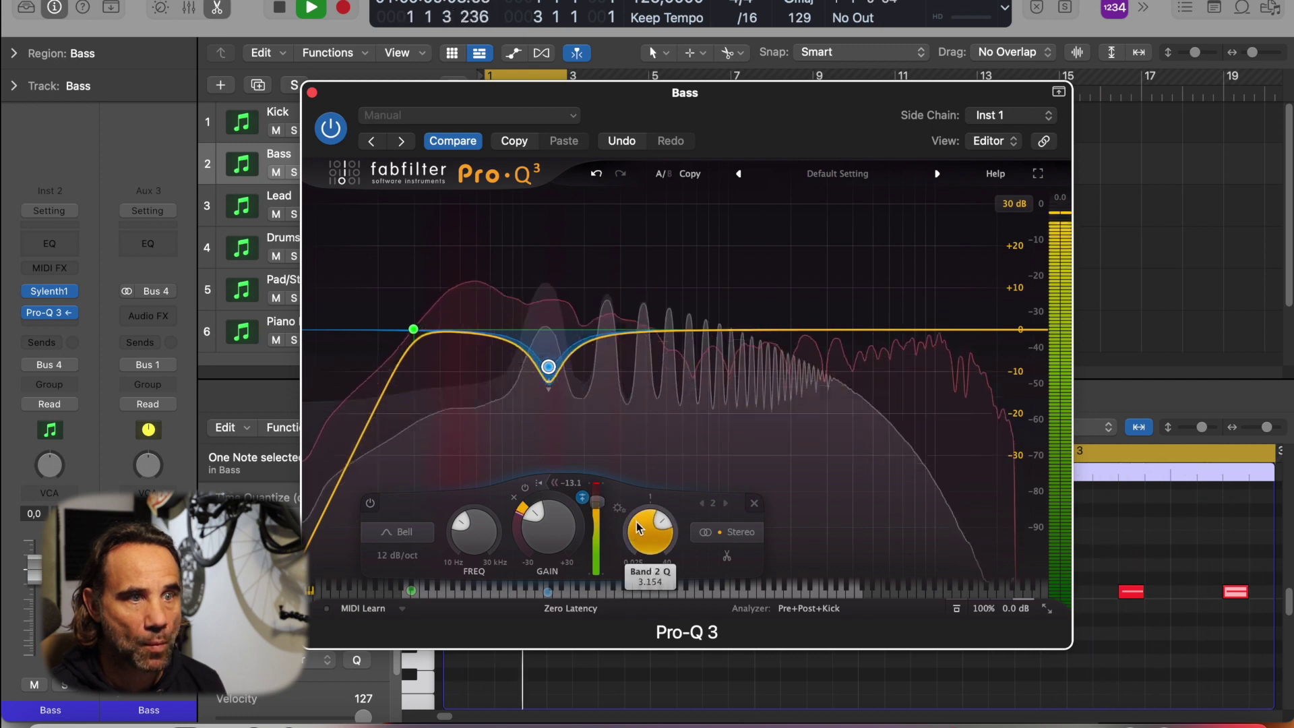
left_click_drag(543, 538, 546, 561)
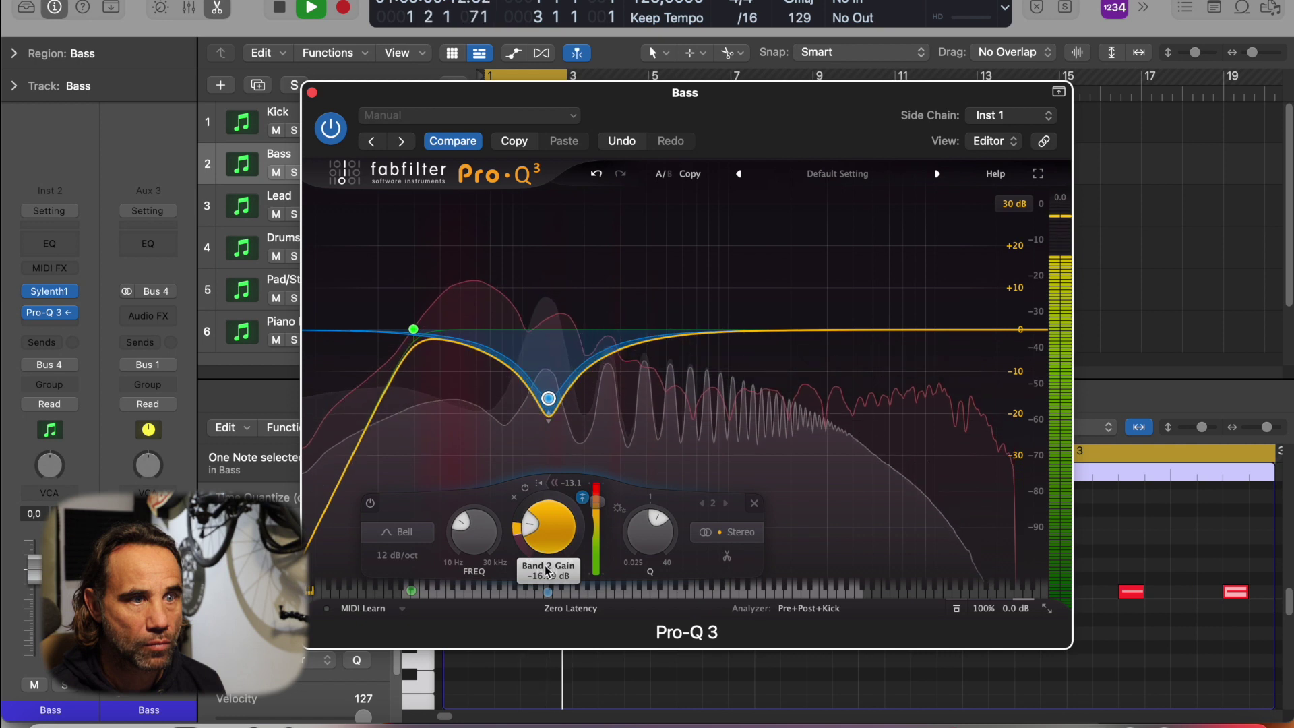
left_click(370, 503)
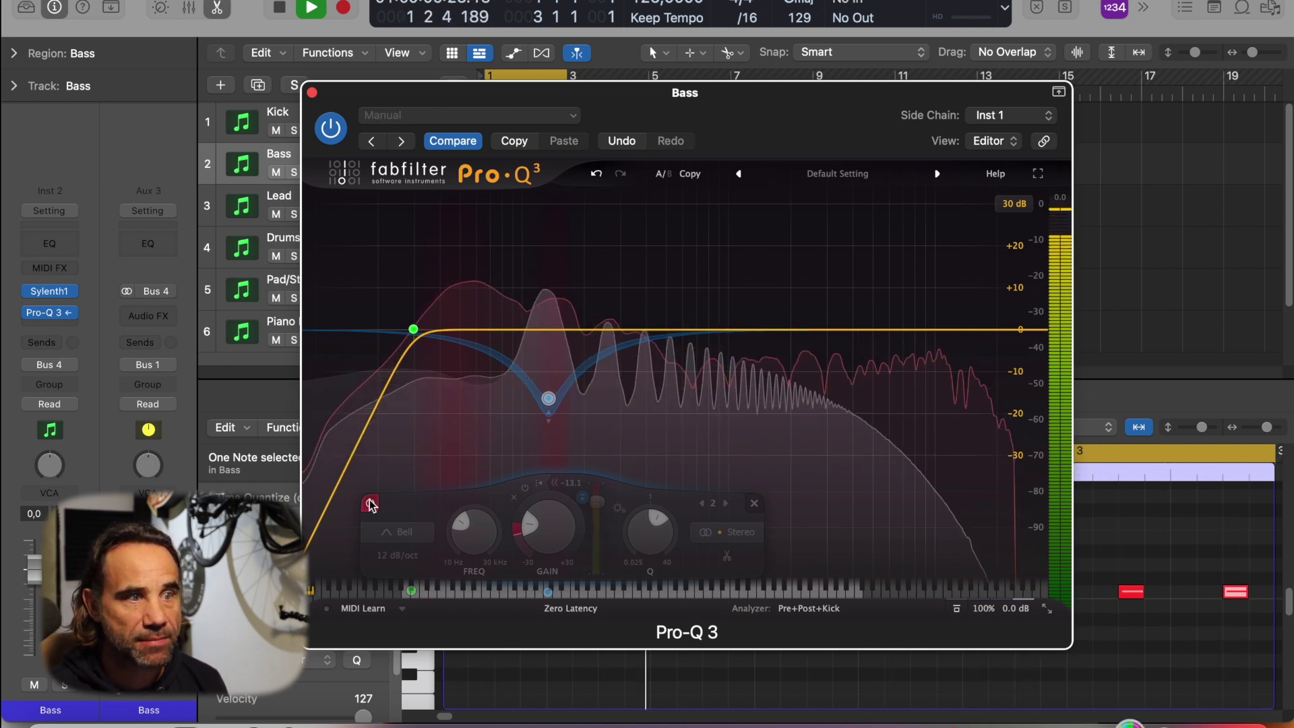
left_click(370, 502)
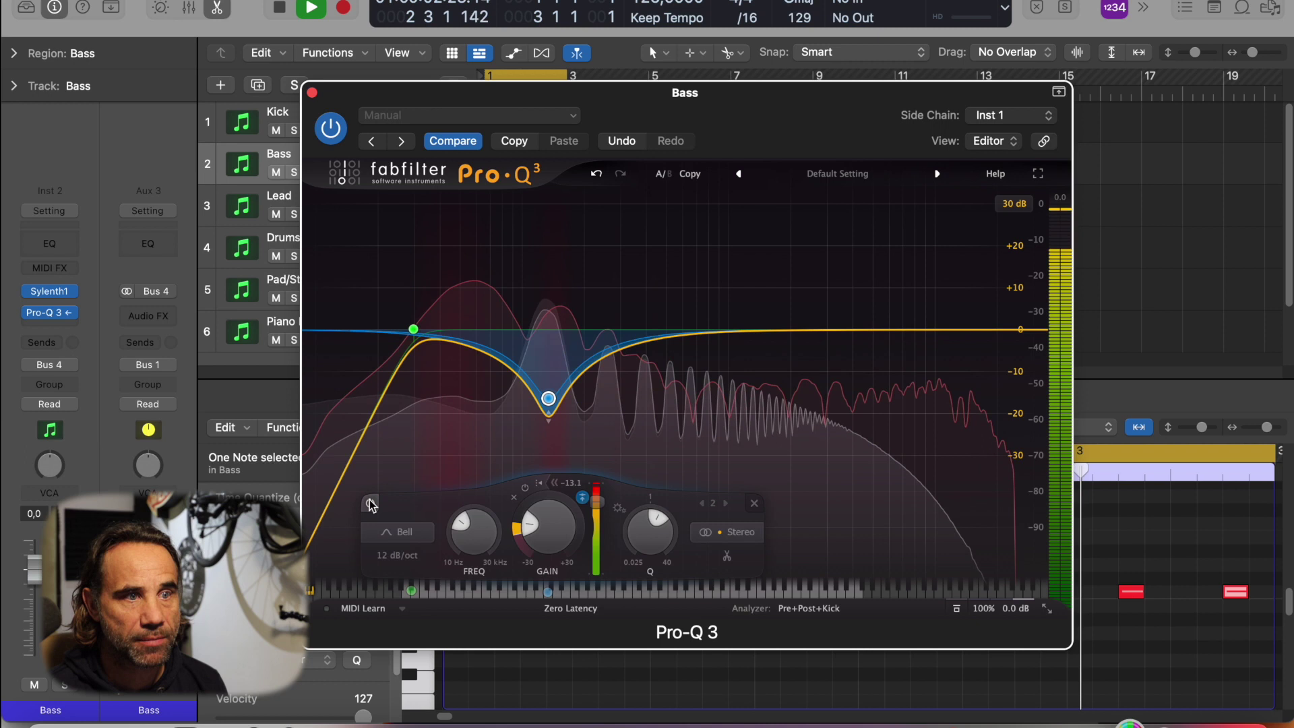
- Refine the 134 Hz band to a Q of about 6.064, a gain of -10.90 dB and a dynamic range of about -23.35 dB
left_click_drag(648, 539, 636, 474)
mouse_move(532, 379)
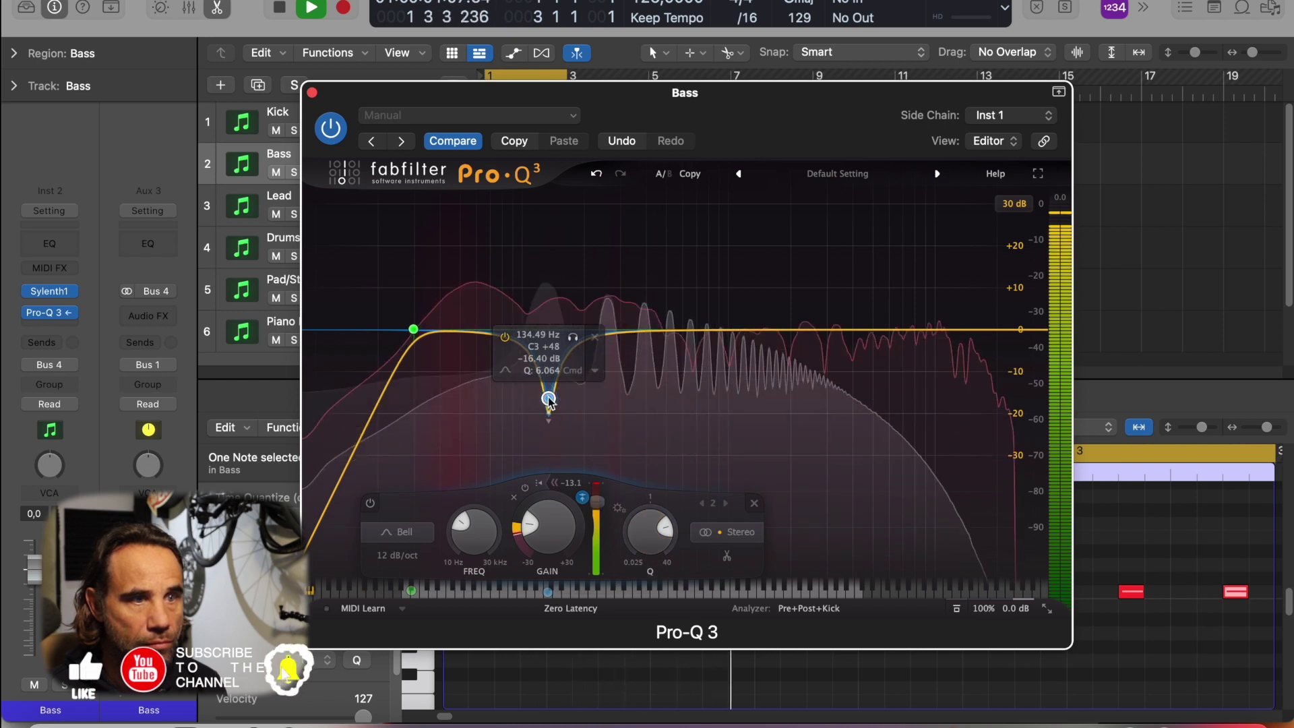
left_click_drag(547, 387, 548, 375)
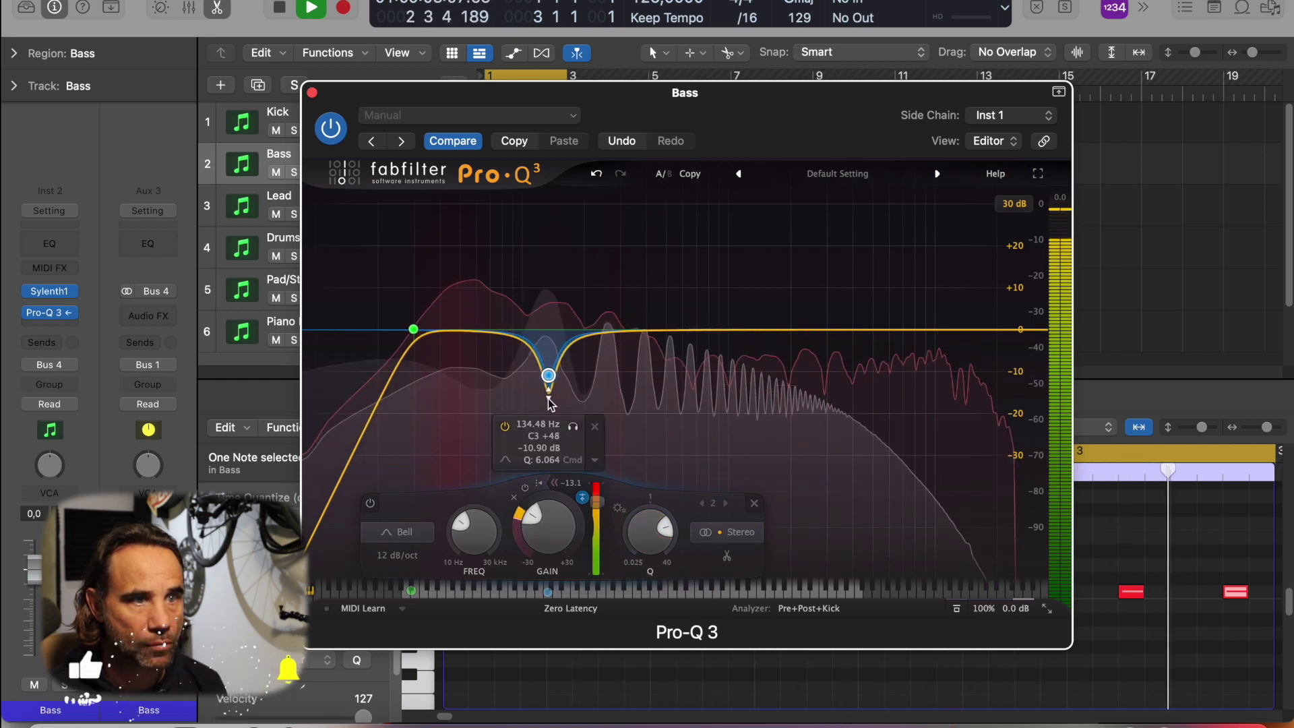
left_click_drag(549, 419, 553, 460)
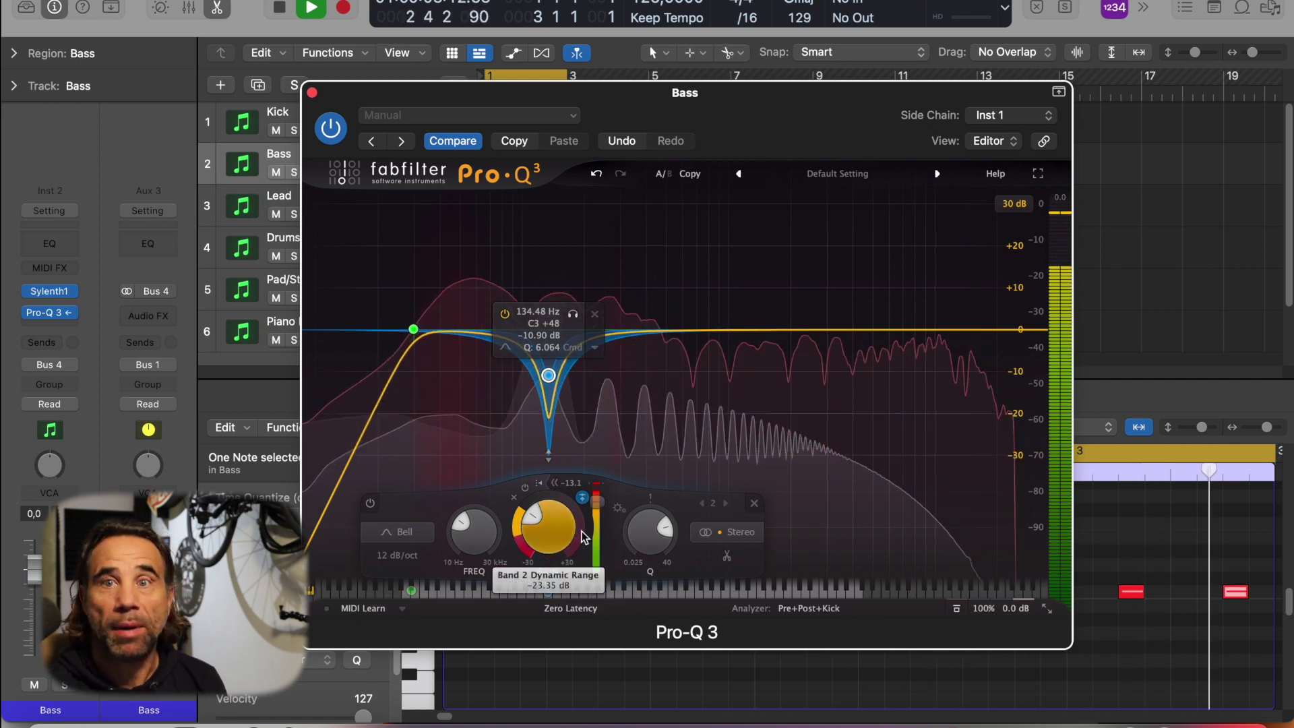
- Audition the loop with the 134 Hz band bypassed and active, and stop playback
left_click(368, 502)
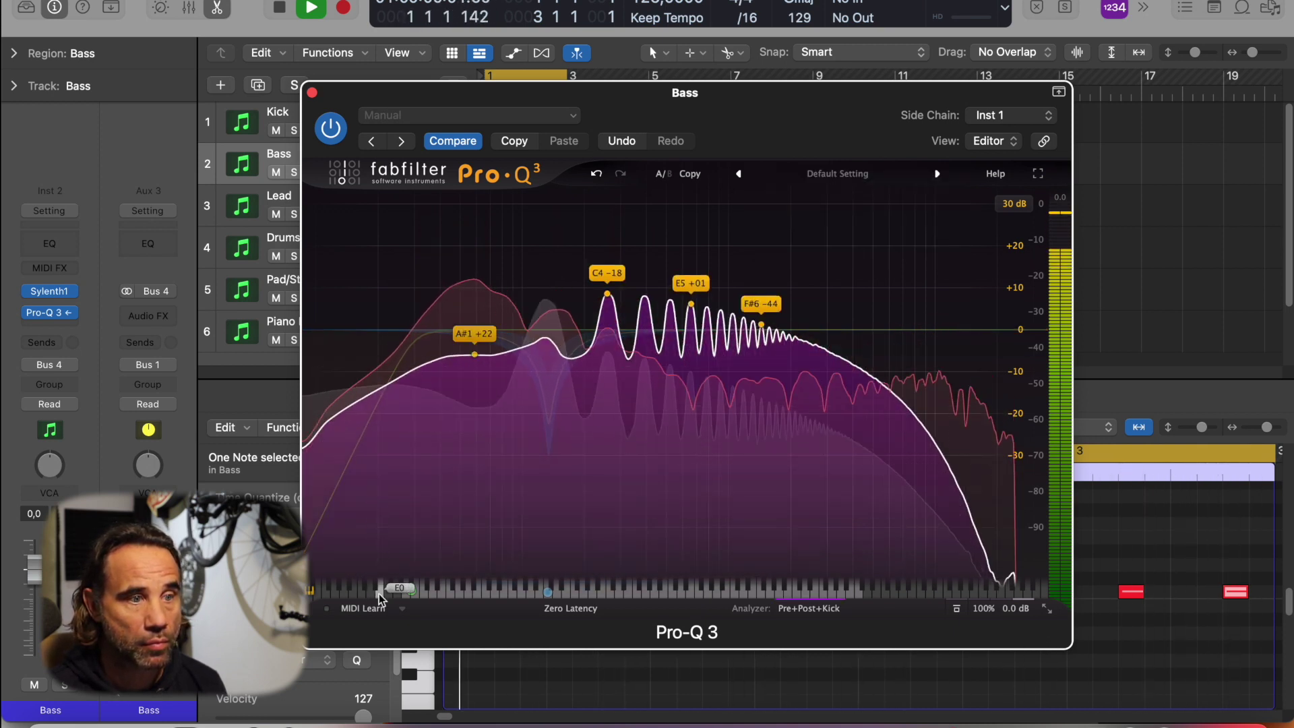
left_click(543, 404)
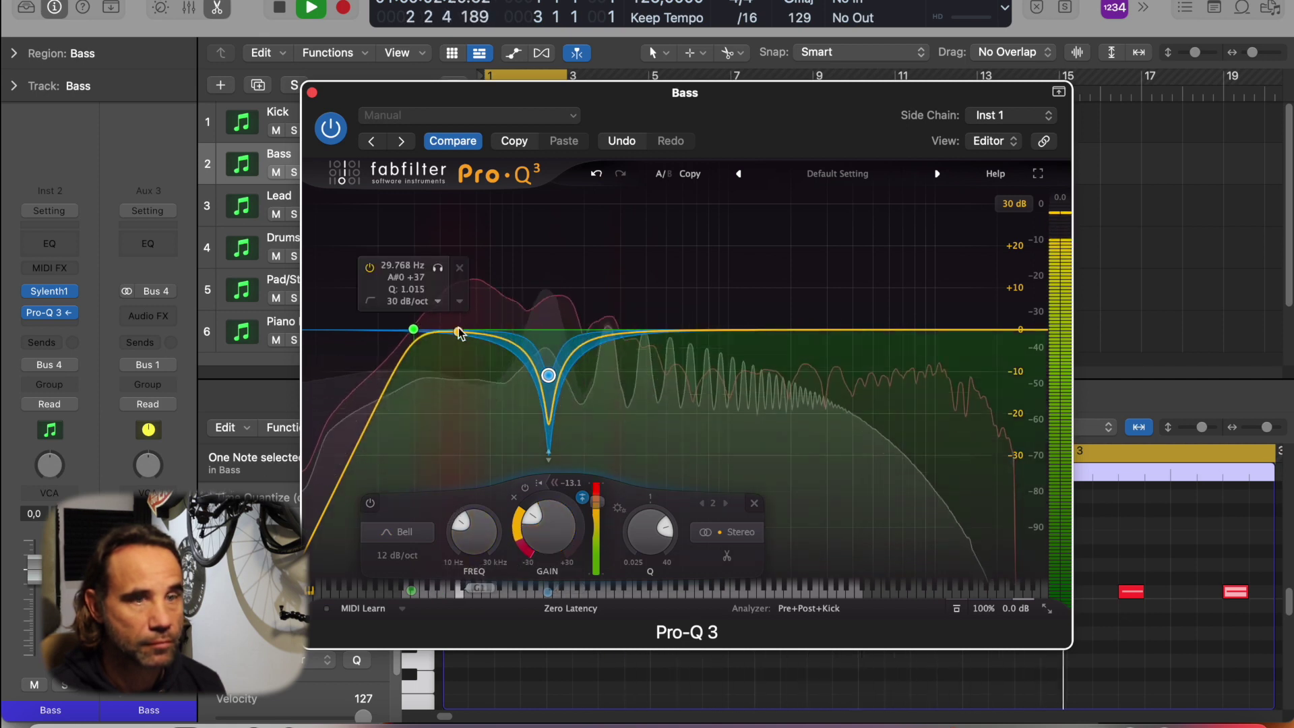
key("space")
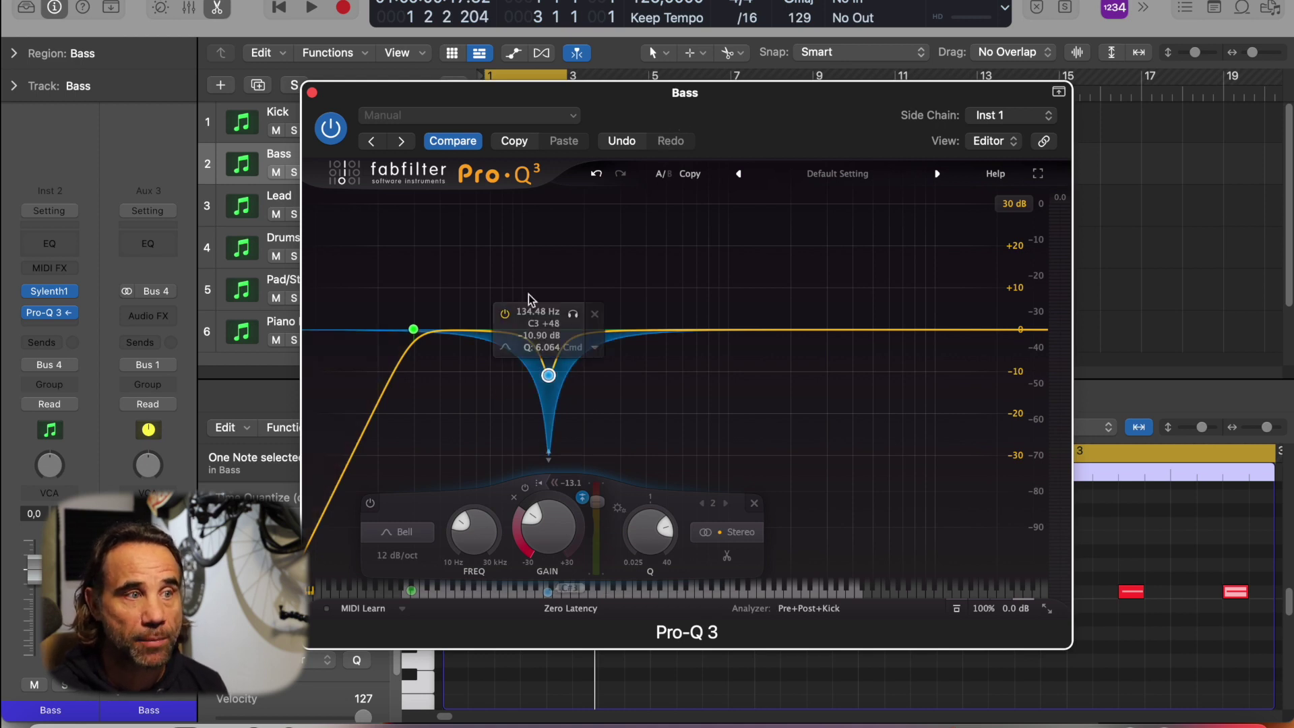
- Add a dynamic bell cut of about -7.42 dB at about 861 Hz with a manual threshold triggered by the external side chain
key("space")
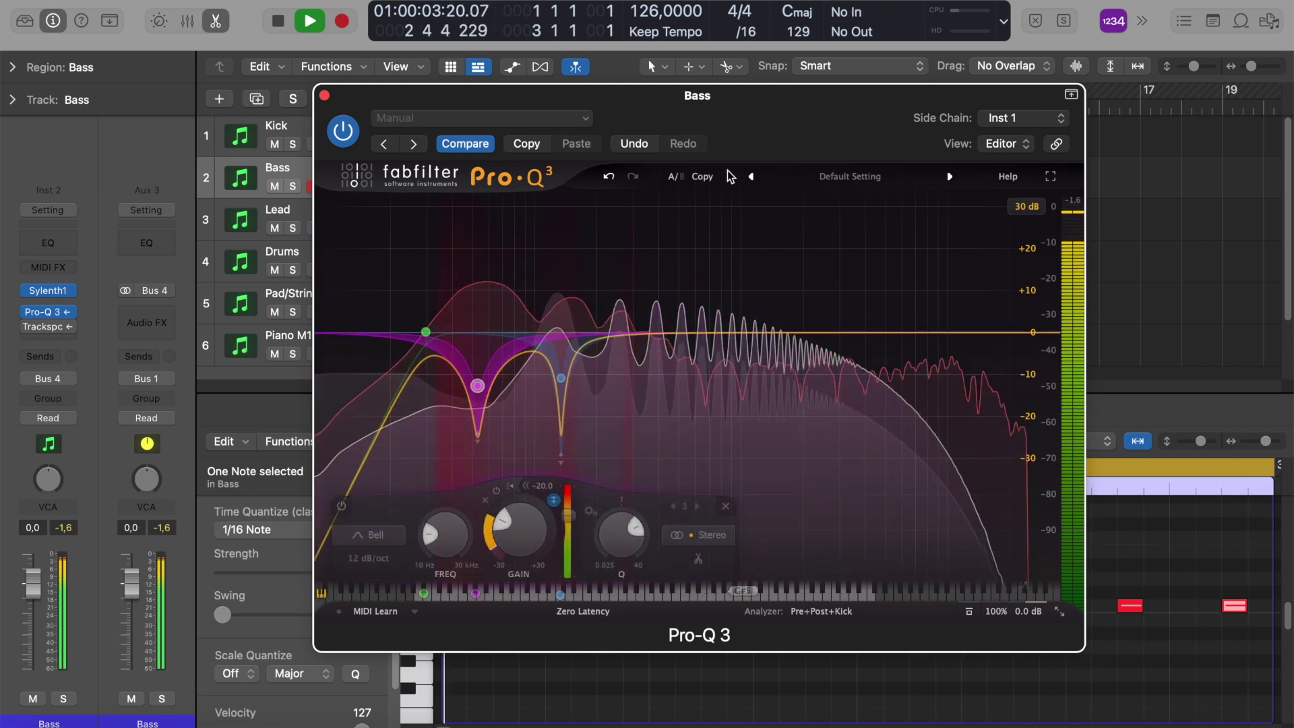
key("space")
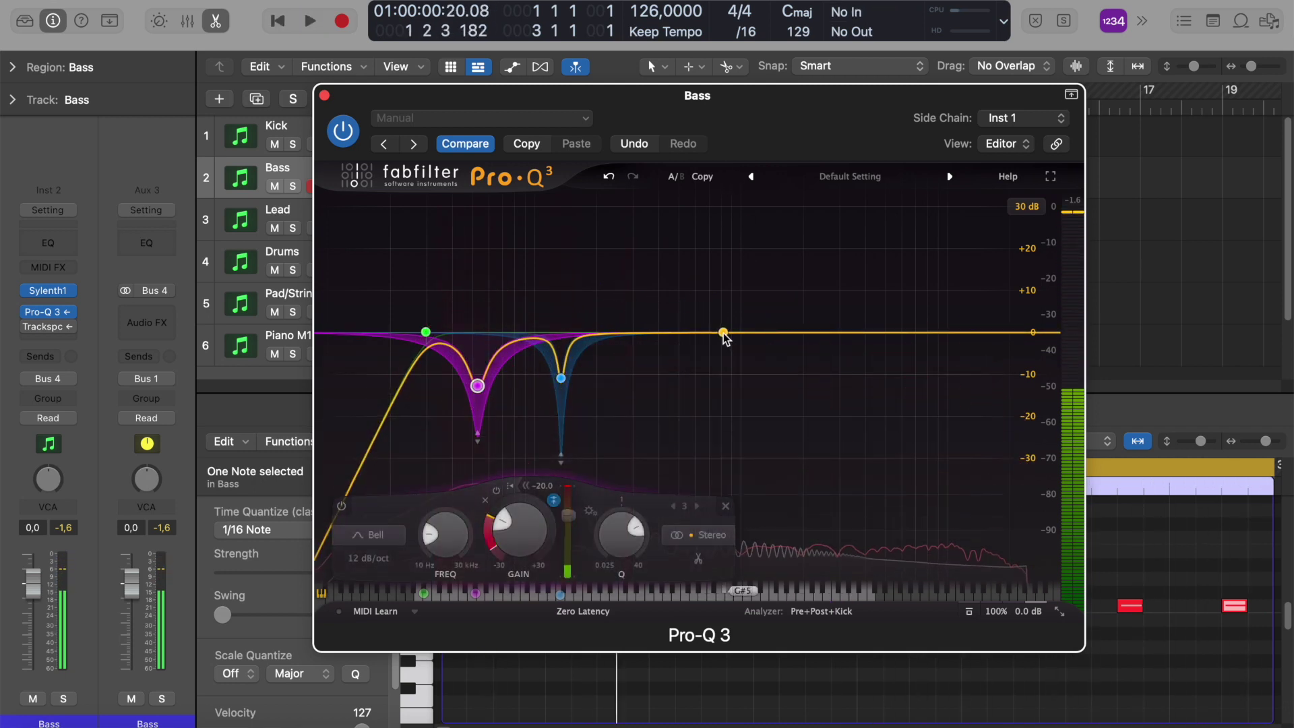
left_click(723, 333)
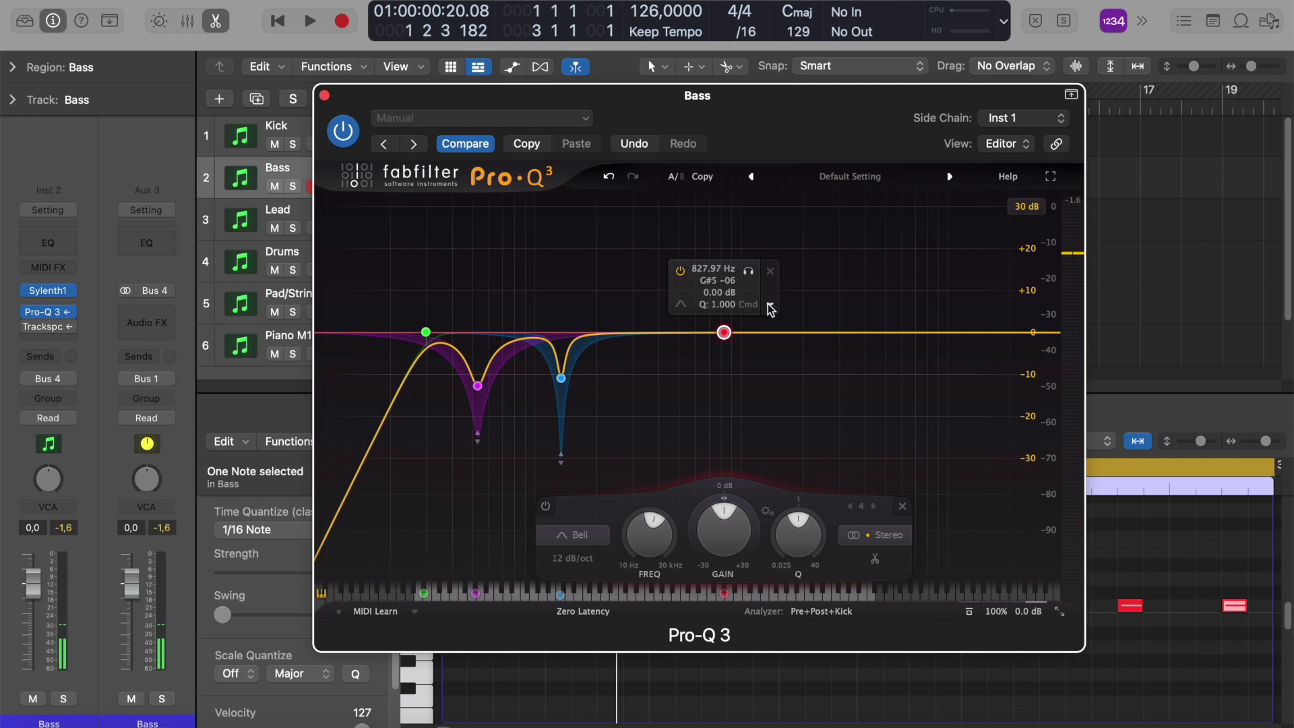
left_click_drag(724, 333, 728, 362)
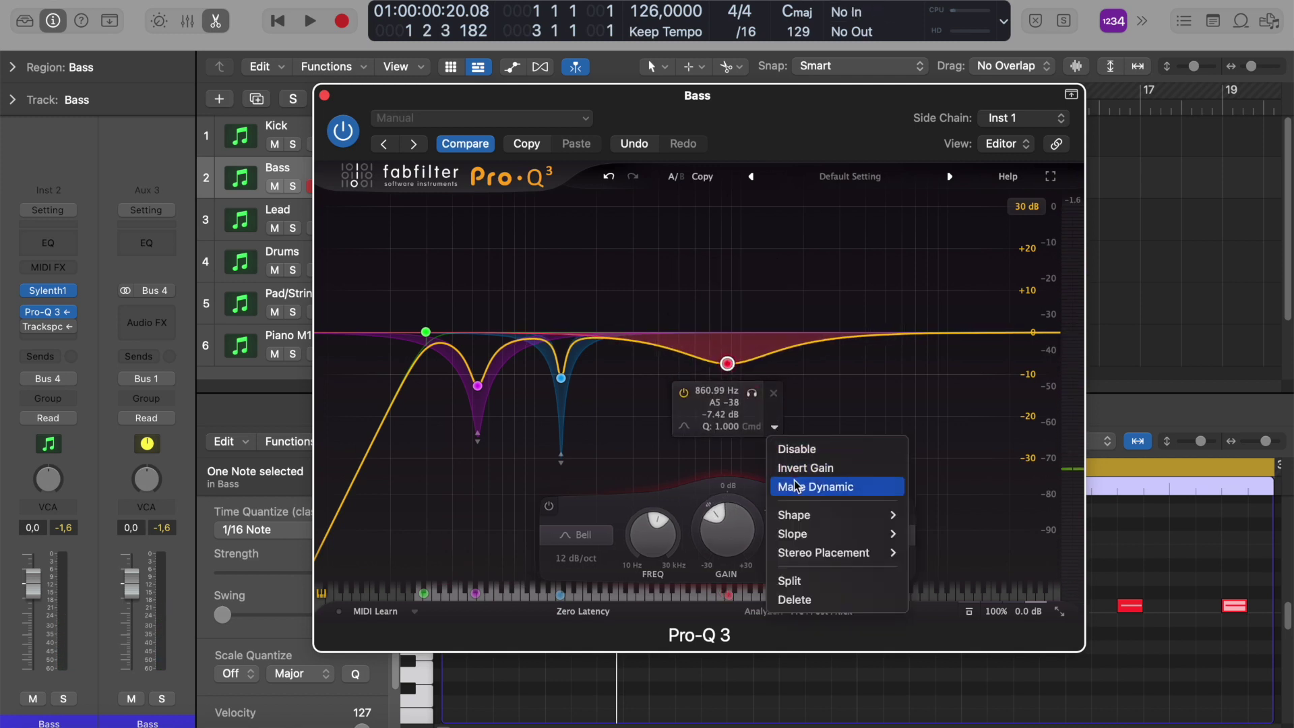
left_click(795, 487)
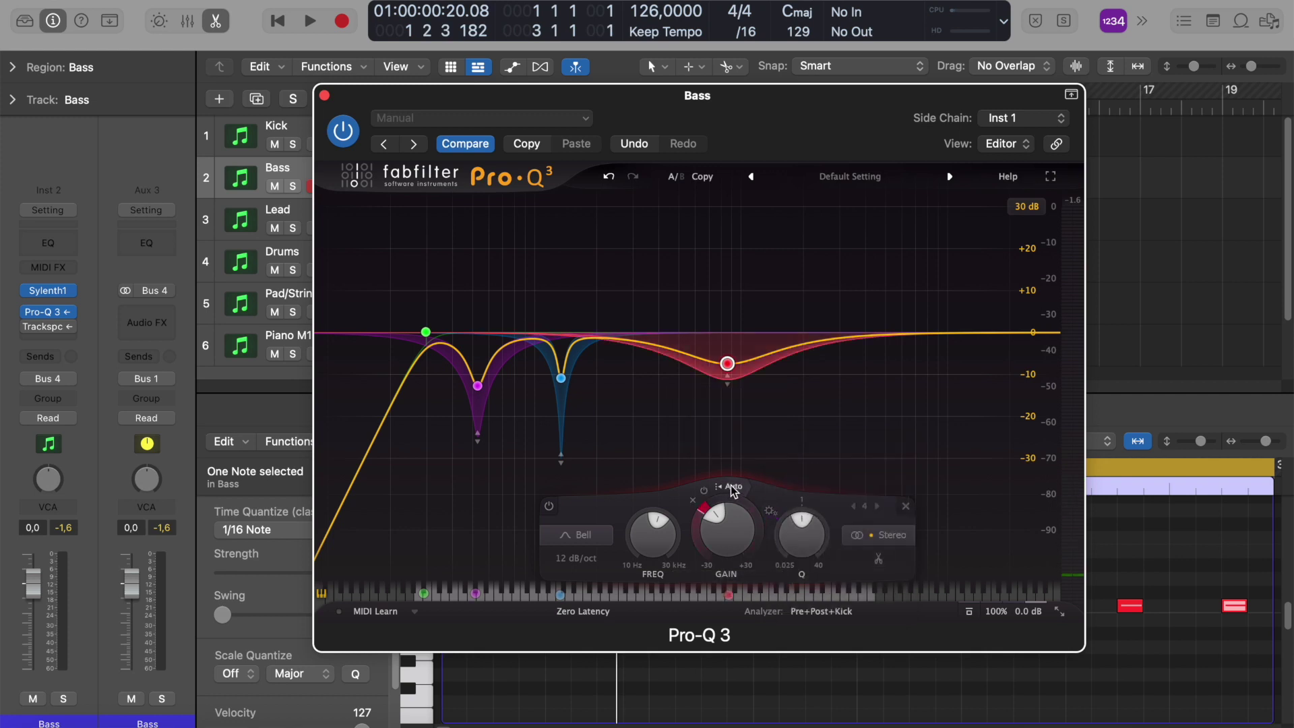
left_click(730, 485)
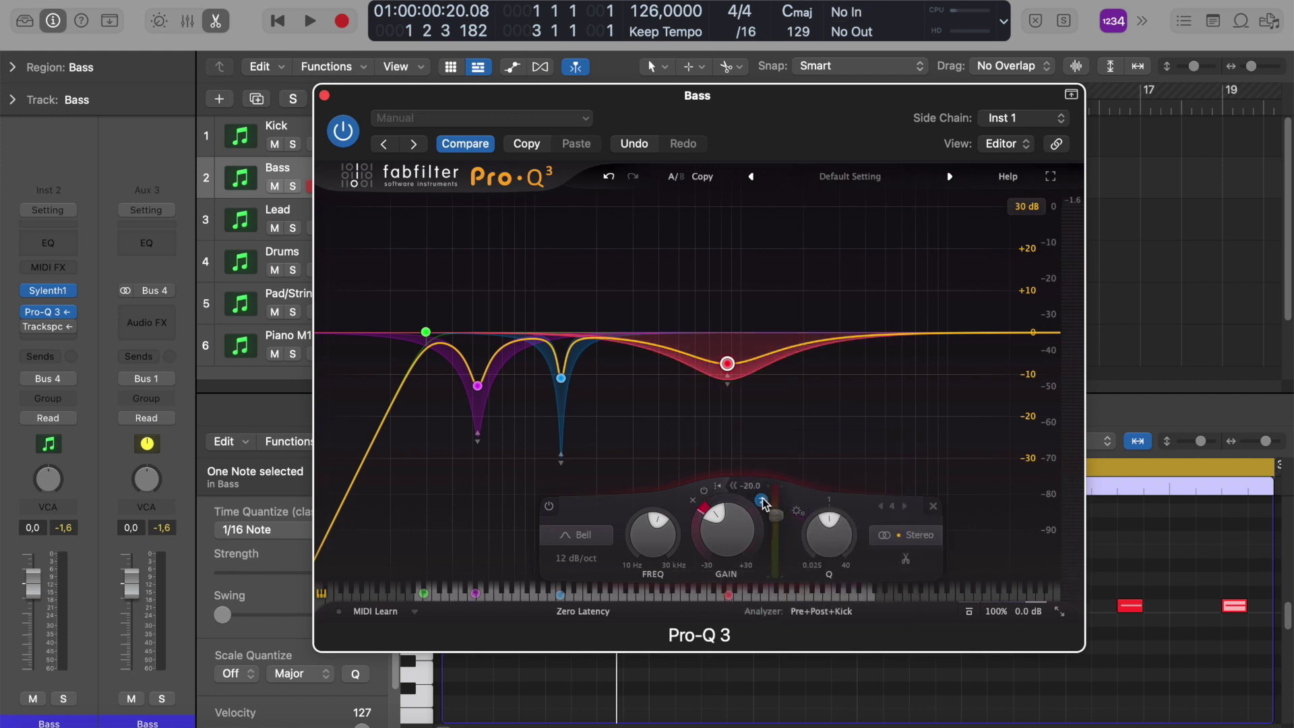
- Play the loop while deepening the 861 Hz band's dynamic range, and stop playback
key("space")
mouse_move(724, 380)
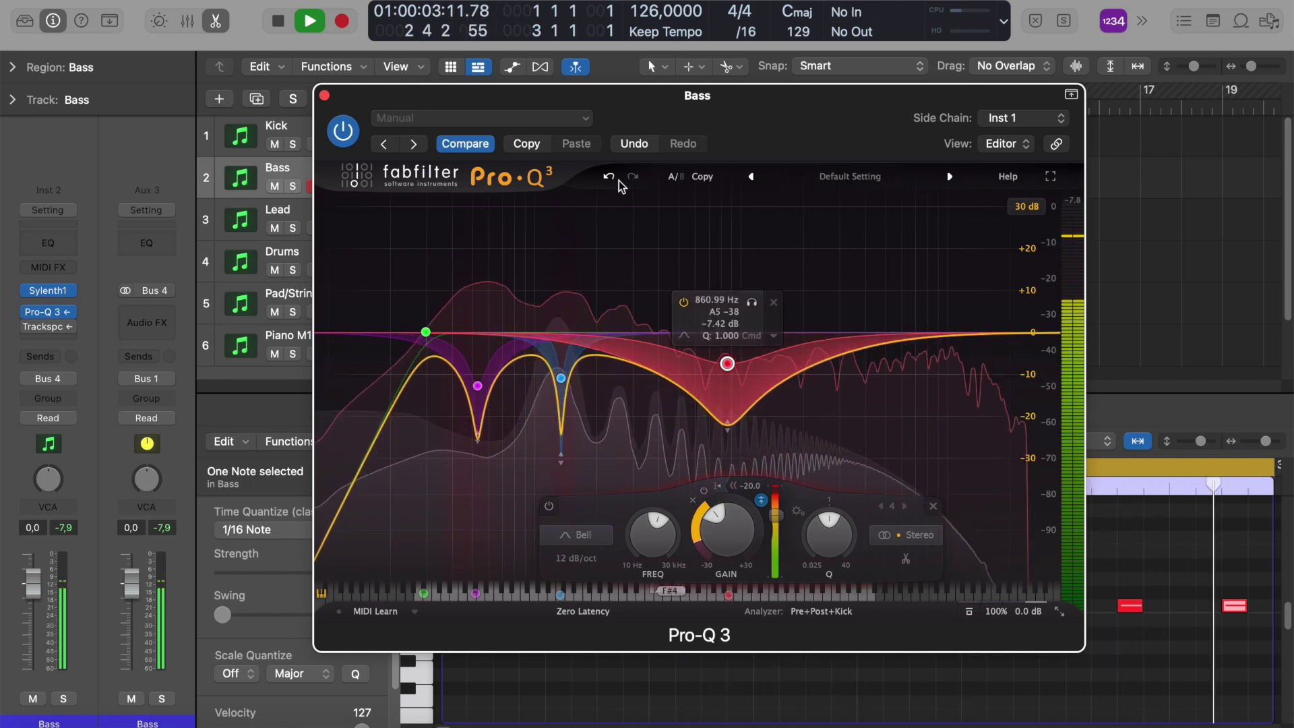
key("space")
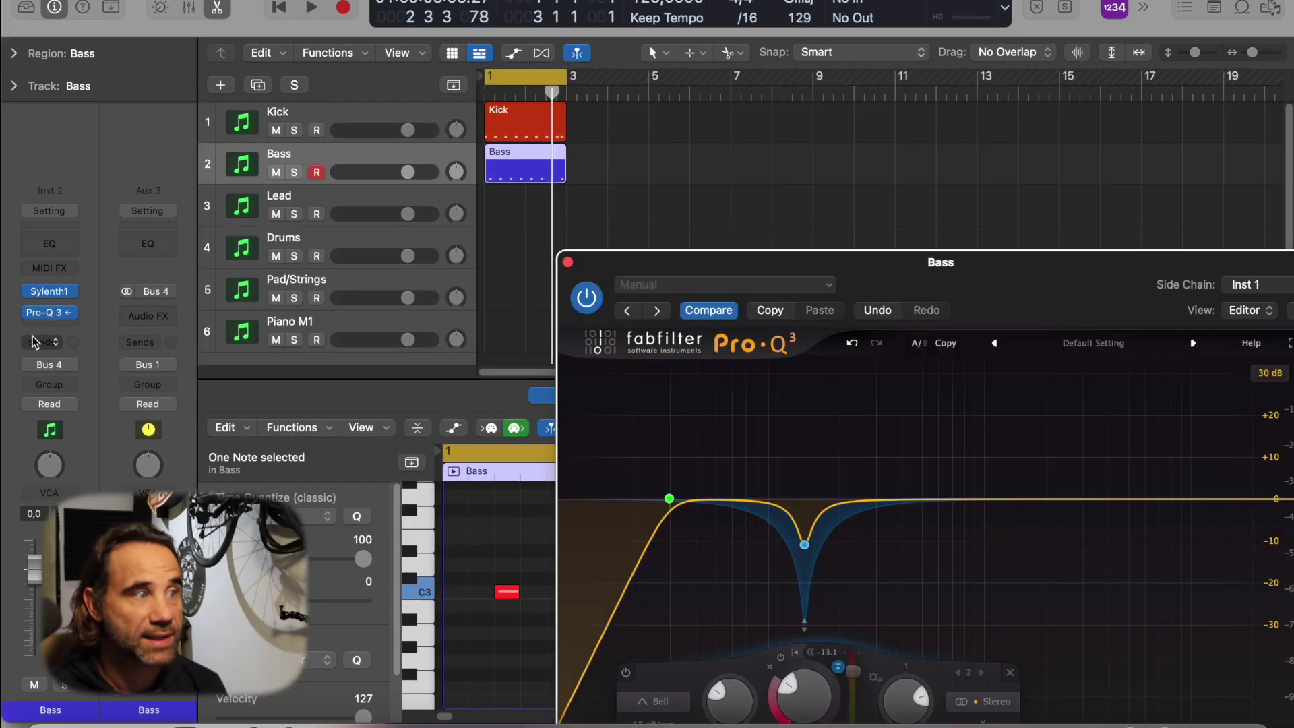
- Insert a stereo Trackspacer 2.5 on the Bass channel after Pro-Q 3 and set its side chain to Kick (Inst 1)
left_click(62, 328)
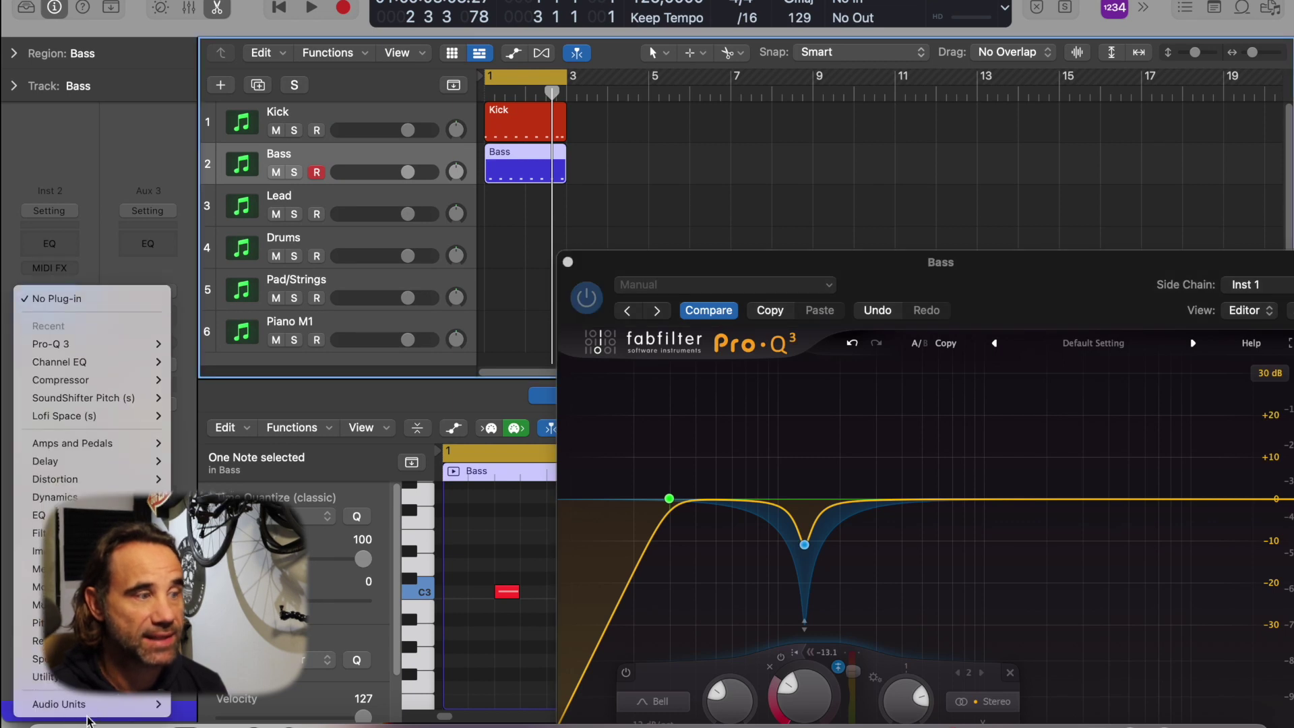
mouse_move(109, 706)
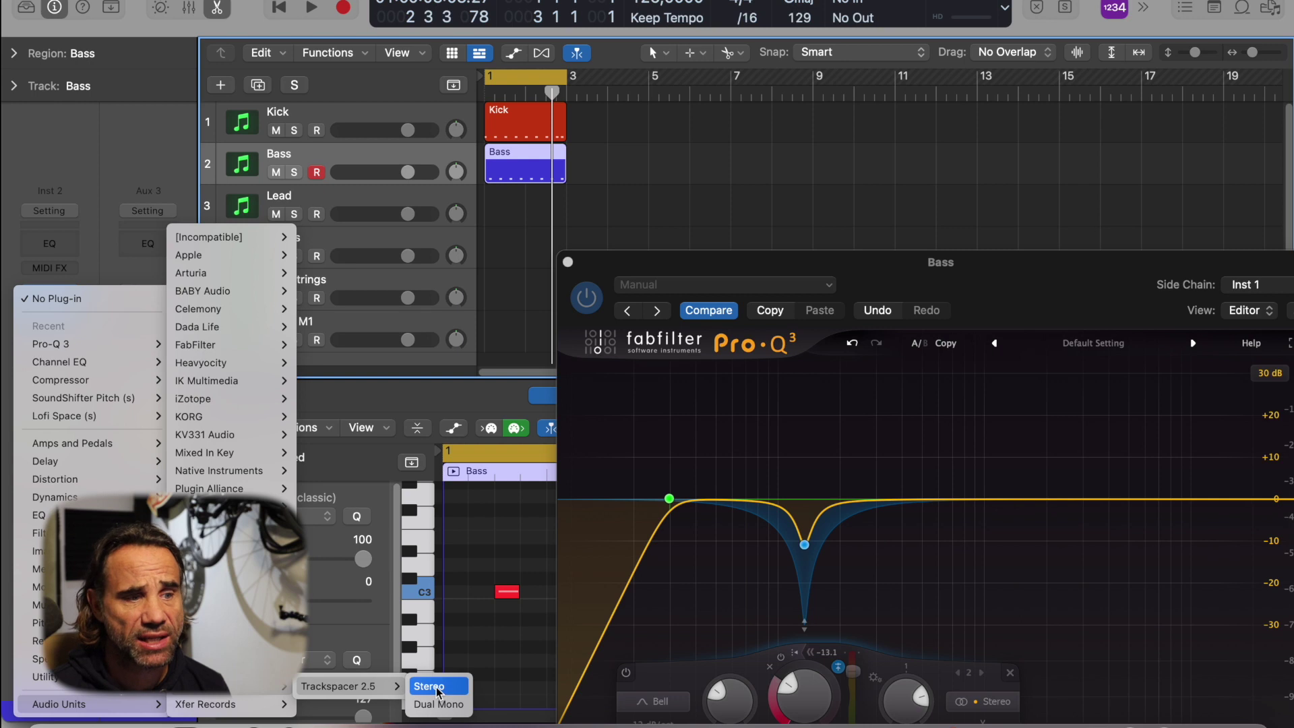
left_click(437, 688)
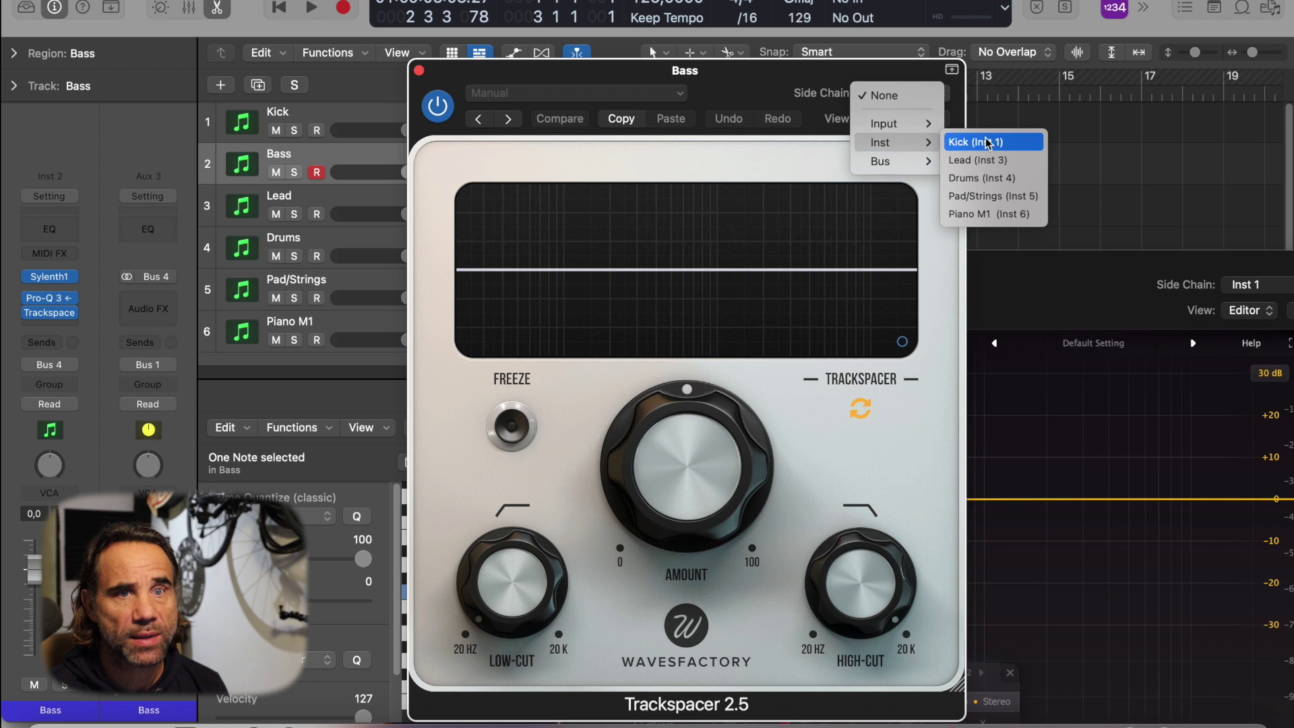
left_click(986, 142)
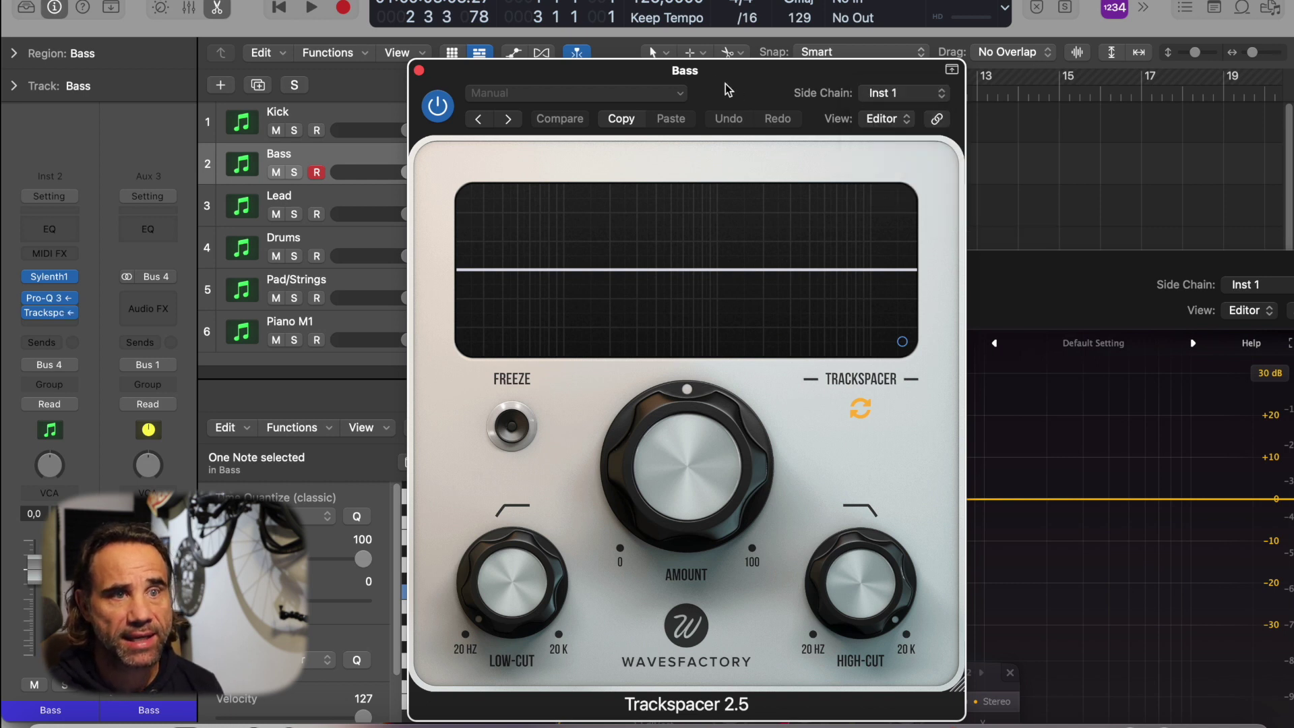
- Play the loop with Pro-Q 3 bypassed and set the Trackspacer amount to about 14.2 %
key("space")
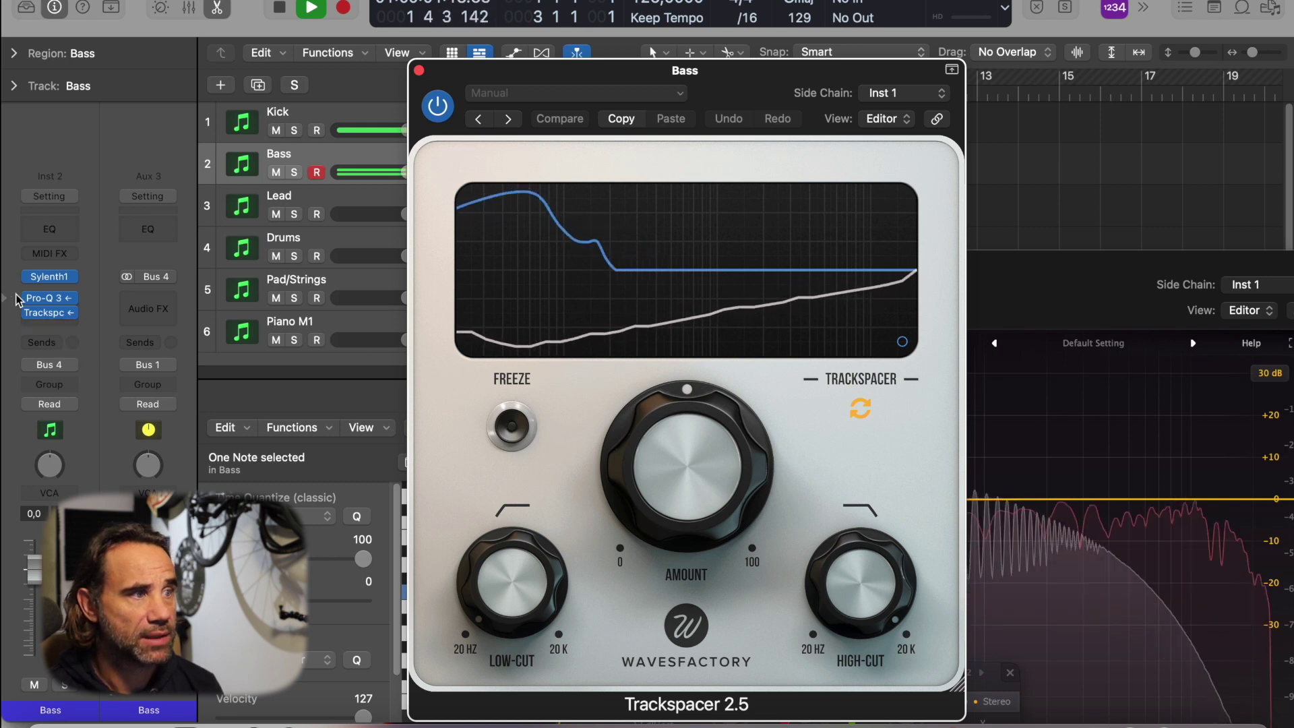
mouse_move(694, 590)
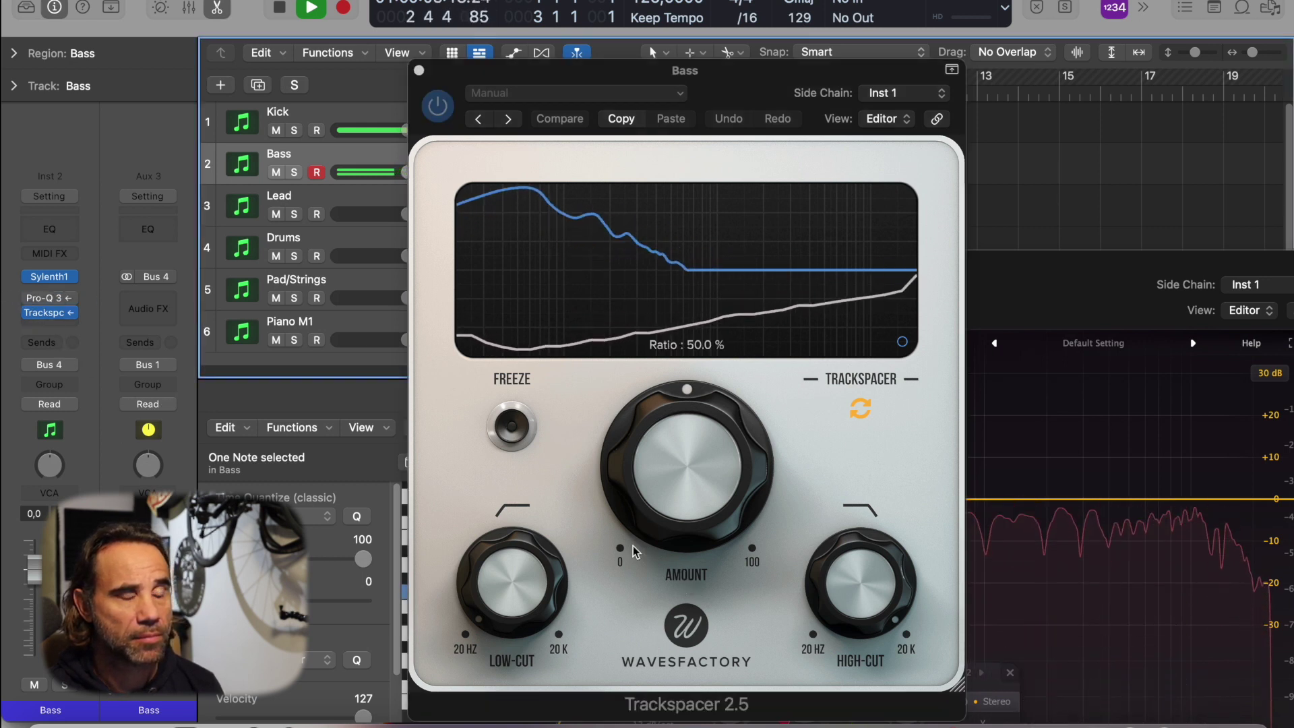
left_click_drag(659, 403, 657, 586)
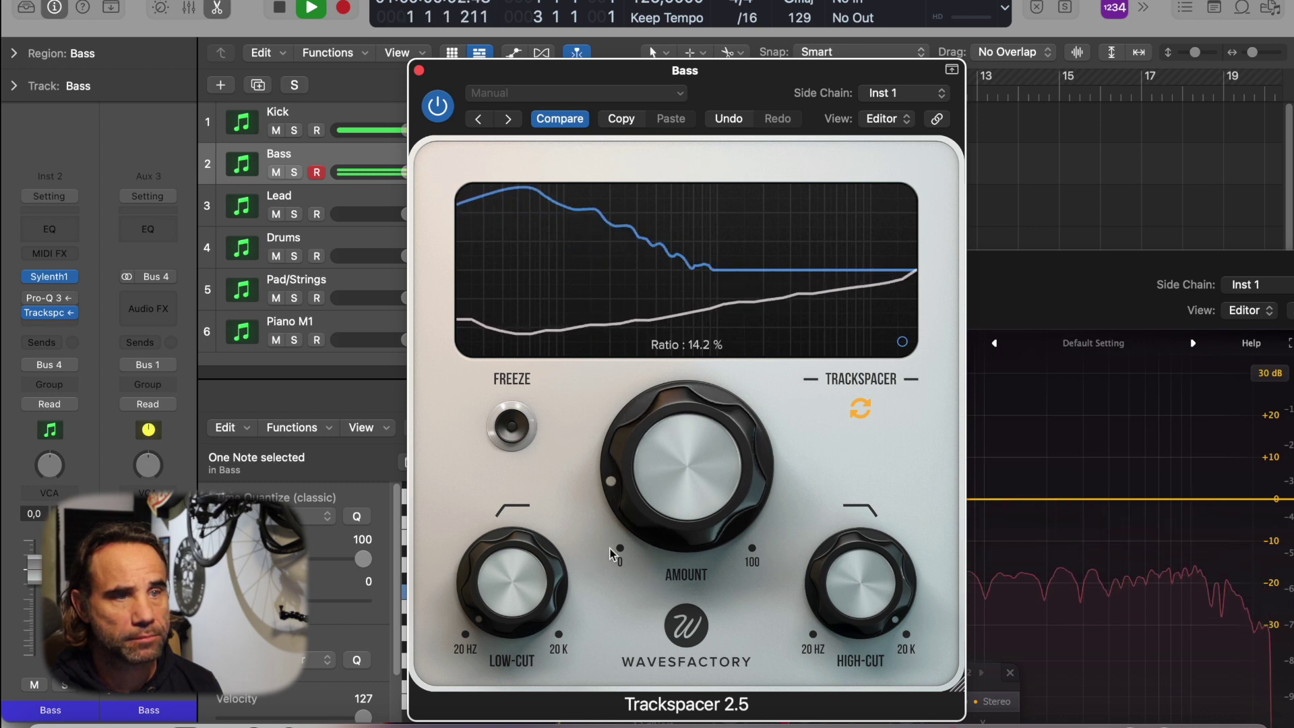
- Limit Trackspacer to the low mids with a high-cut at about 336 Hz and a raised low-cut
mouse_move(850, 568)
left_click_drag(850, 568, 850, 637)
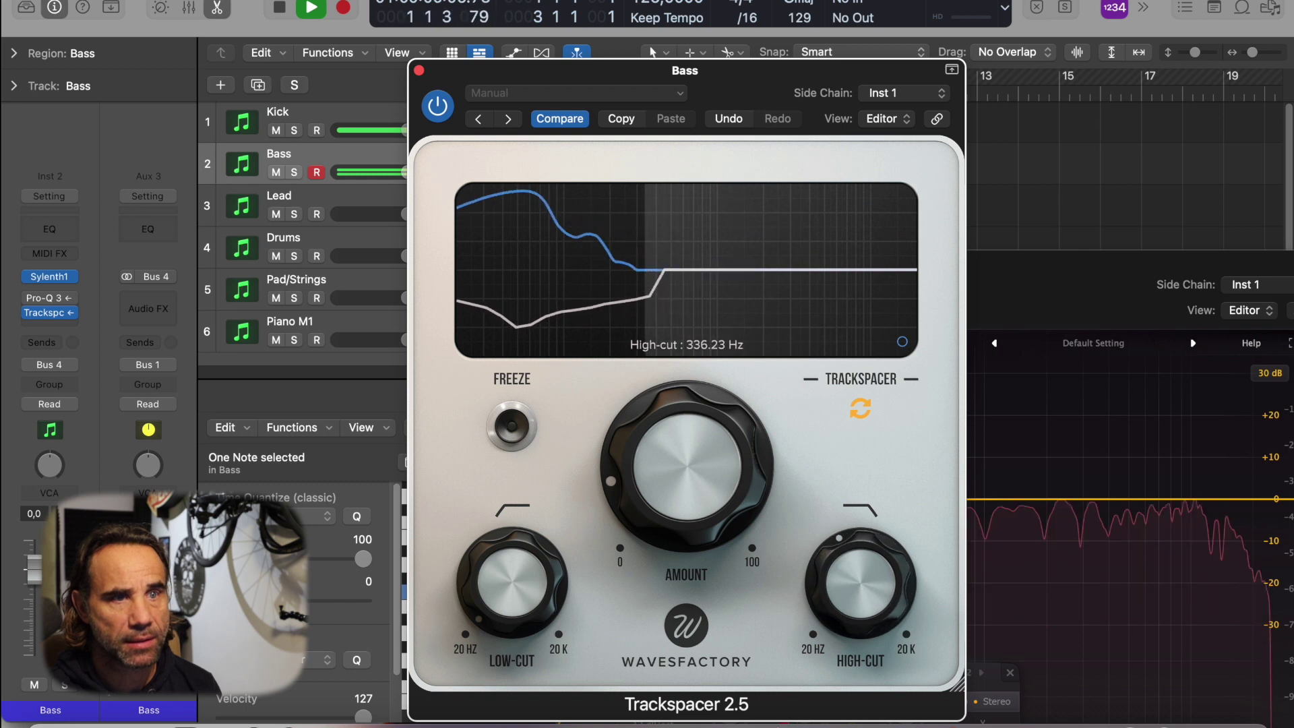
left_click_drag(475, 625, 484, 550)
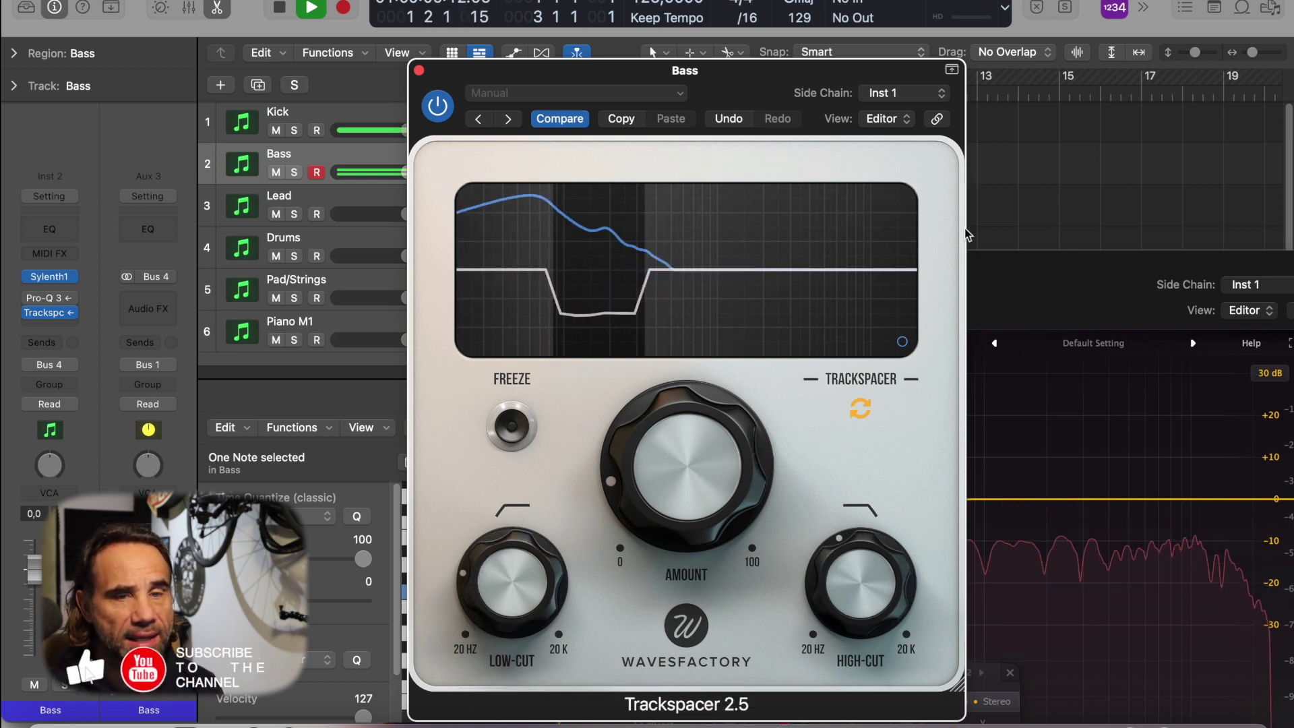
- Bring the bypassed Pro-Q 3 window in front of Trackspacer and narrow the 134 Hz band to a Q of about 12.70
left_click(1017, 295)
left_click_drag(1017, 296, 730, 137)
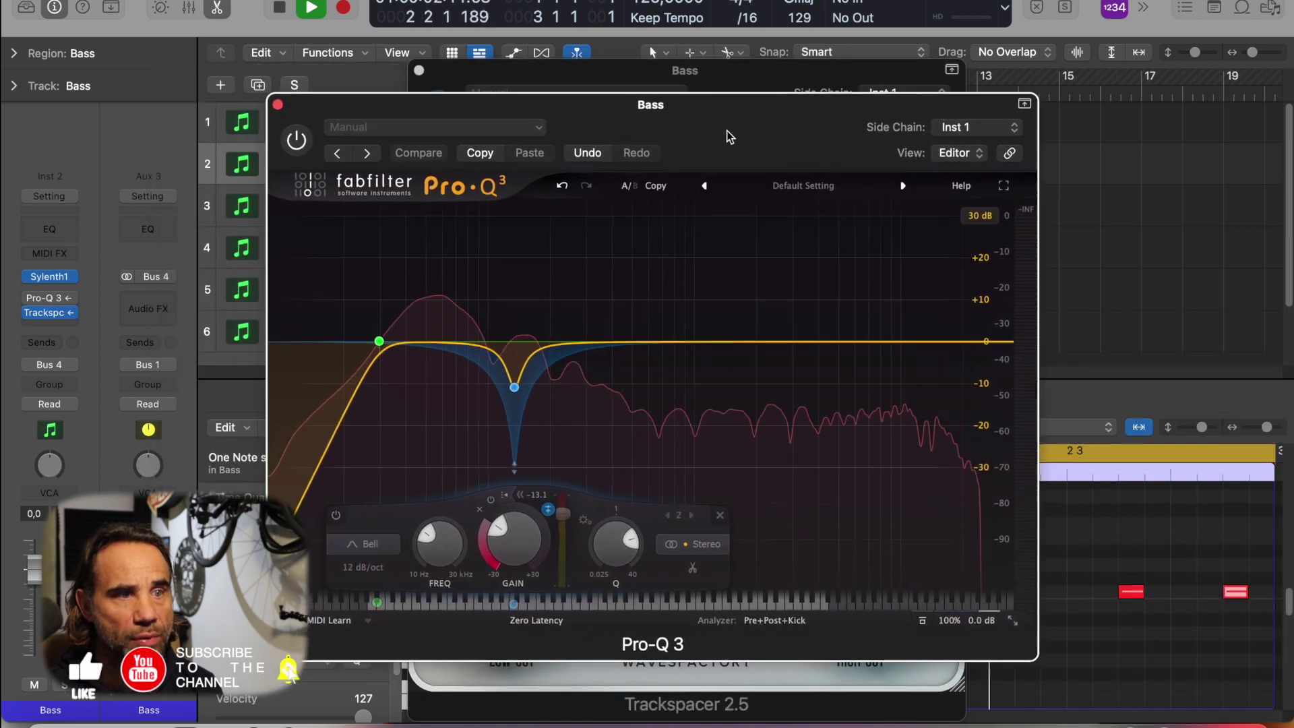
mouse_move(514, 378)
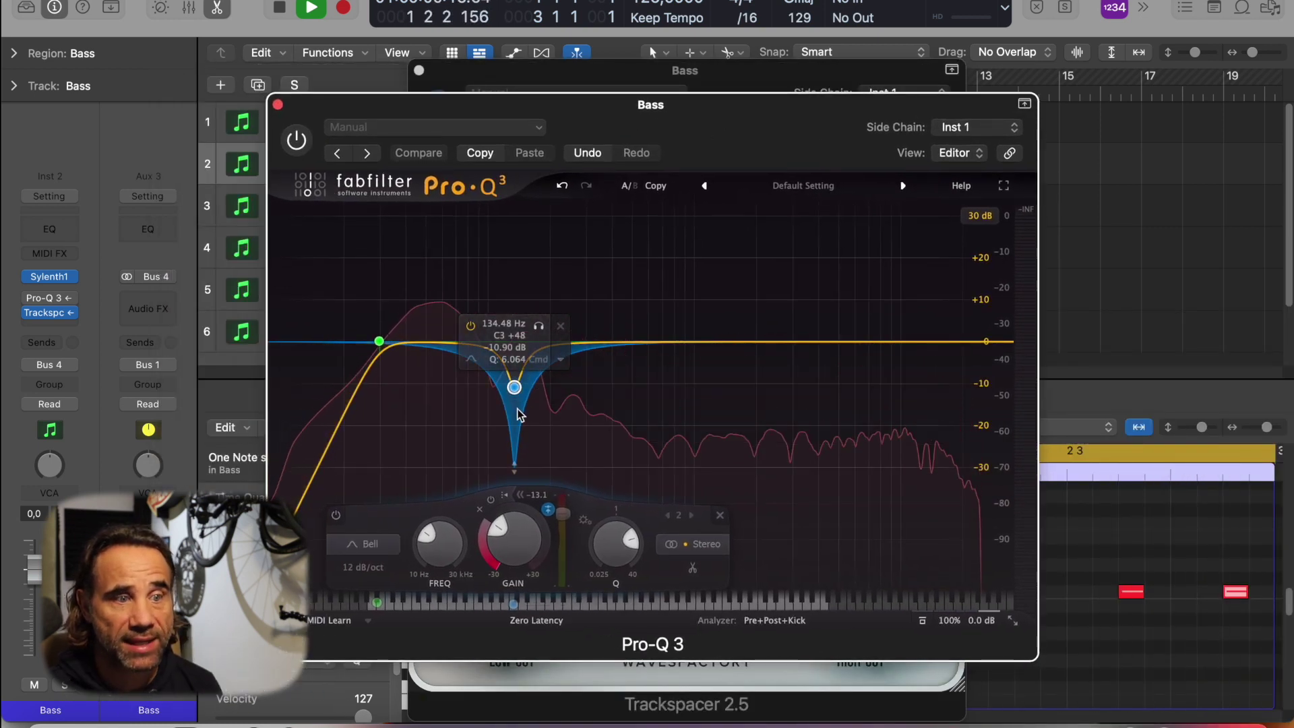
mouse_move(606, 547)
left_mouse_down()
mouse_move(588, 573)
mouse_move(610, 537)
left_mouse_up()
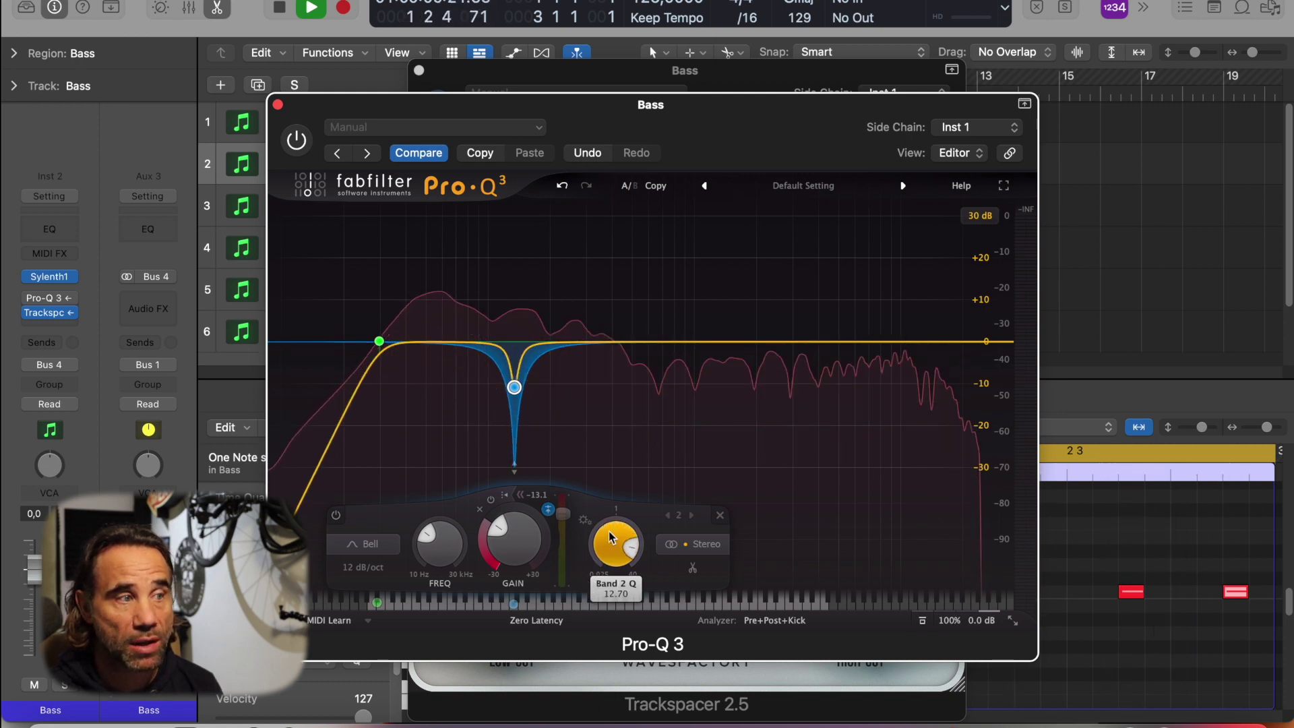
- Stop playback and arrange the Trackspacer and Pro-Q 3 windows so the two bass treatments can be compared
left_click(39, 314)
key("space")
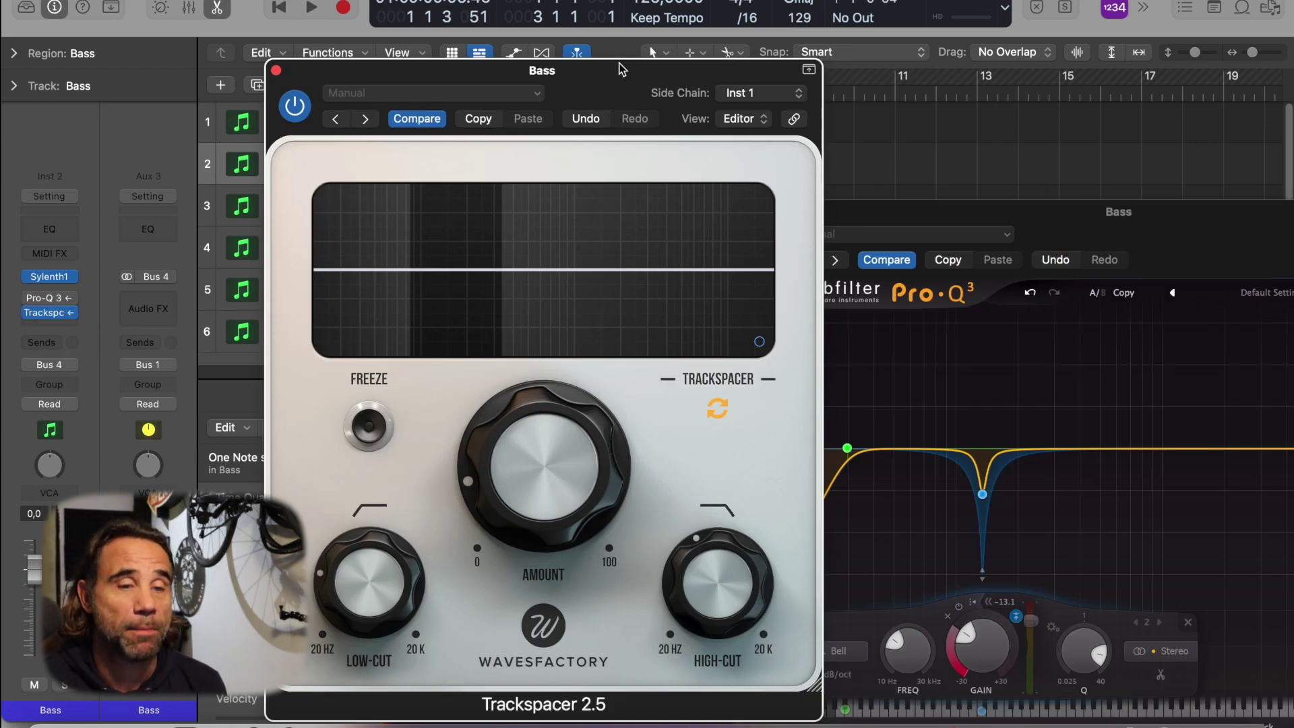
left_click_drag(949, 204, 456, 76)
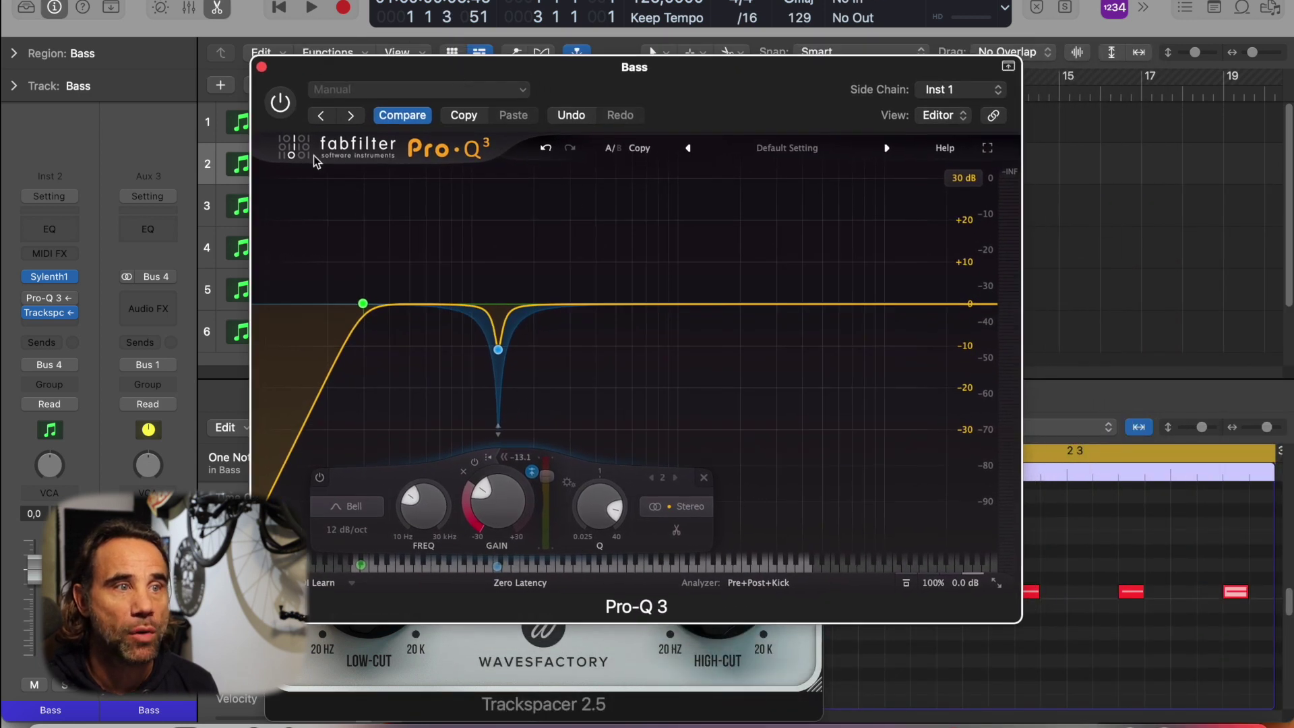
left_click_drag(317, 79, 514, 125)
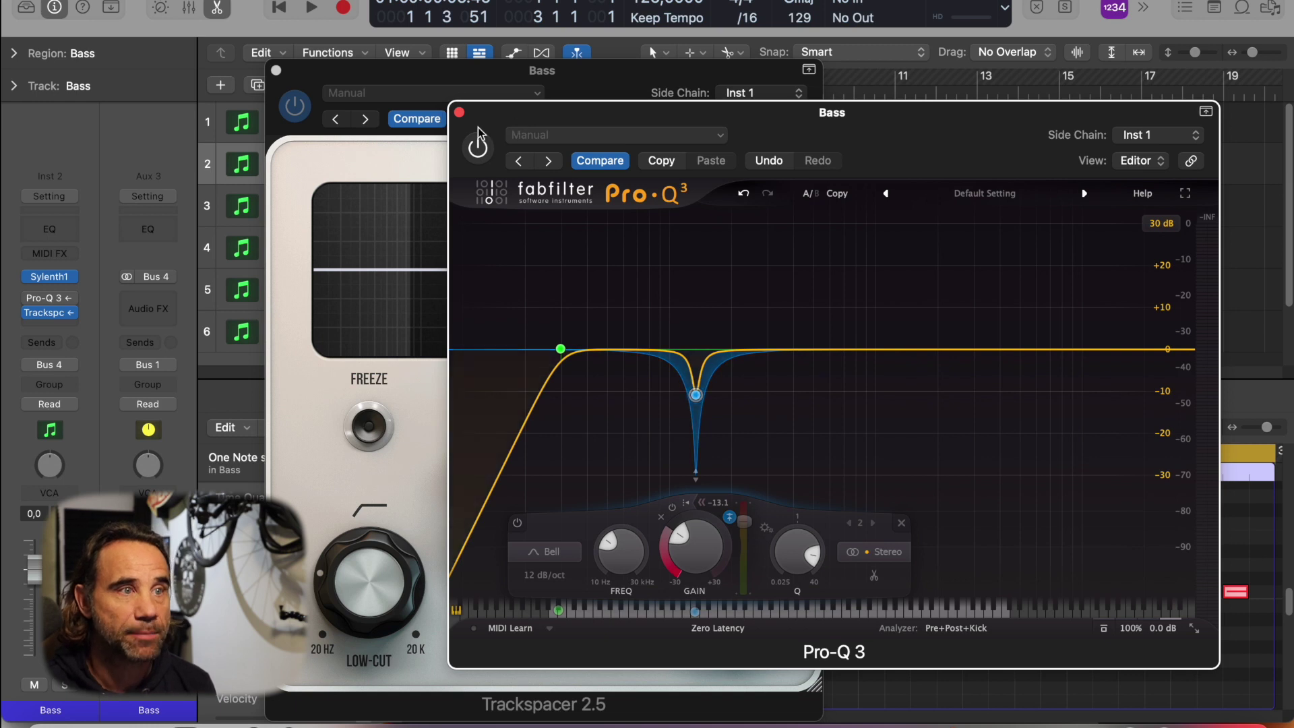
mouse_move(704, 411)
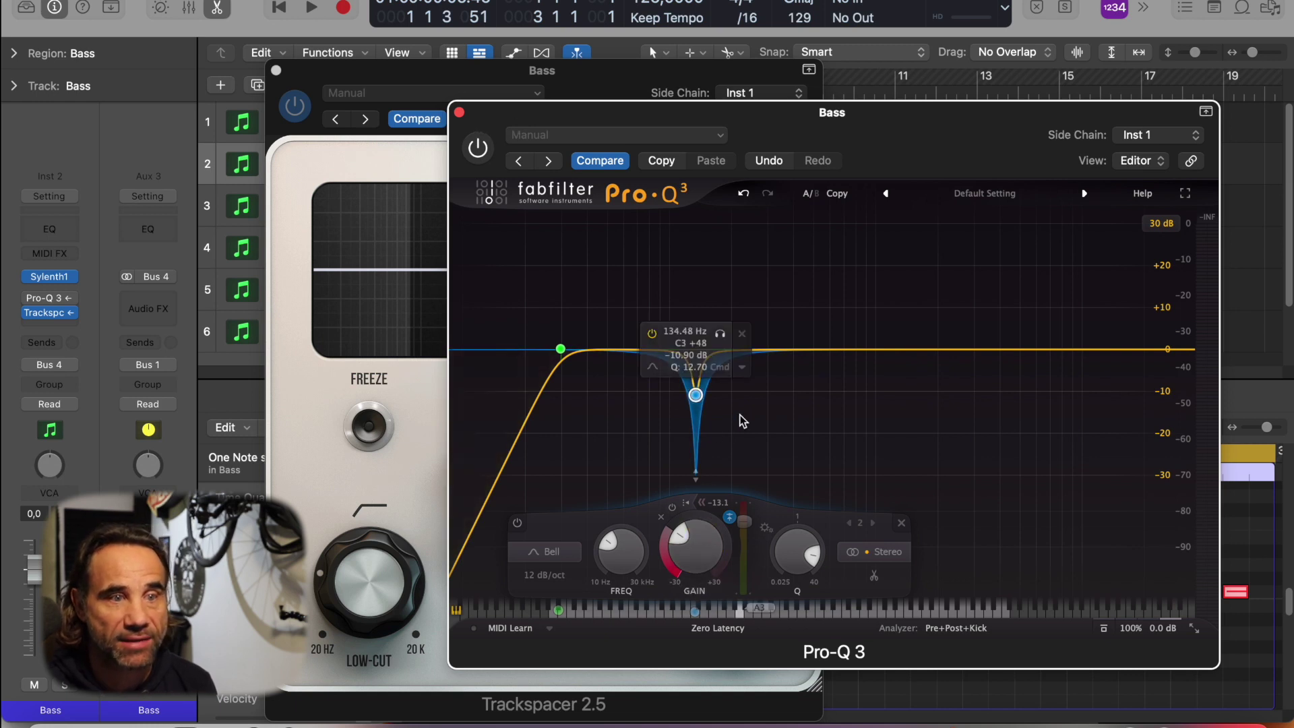